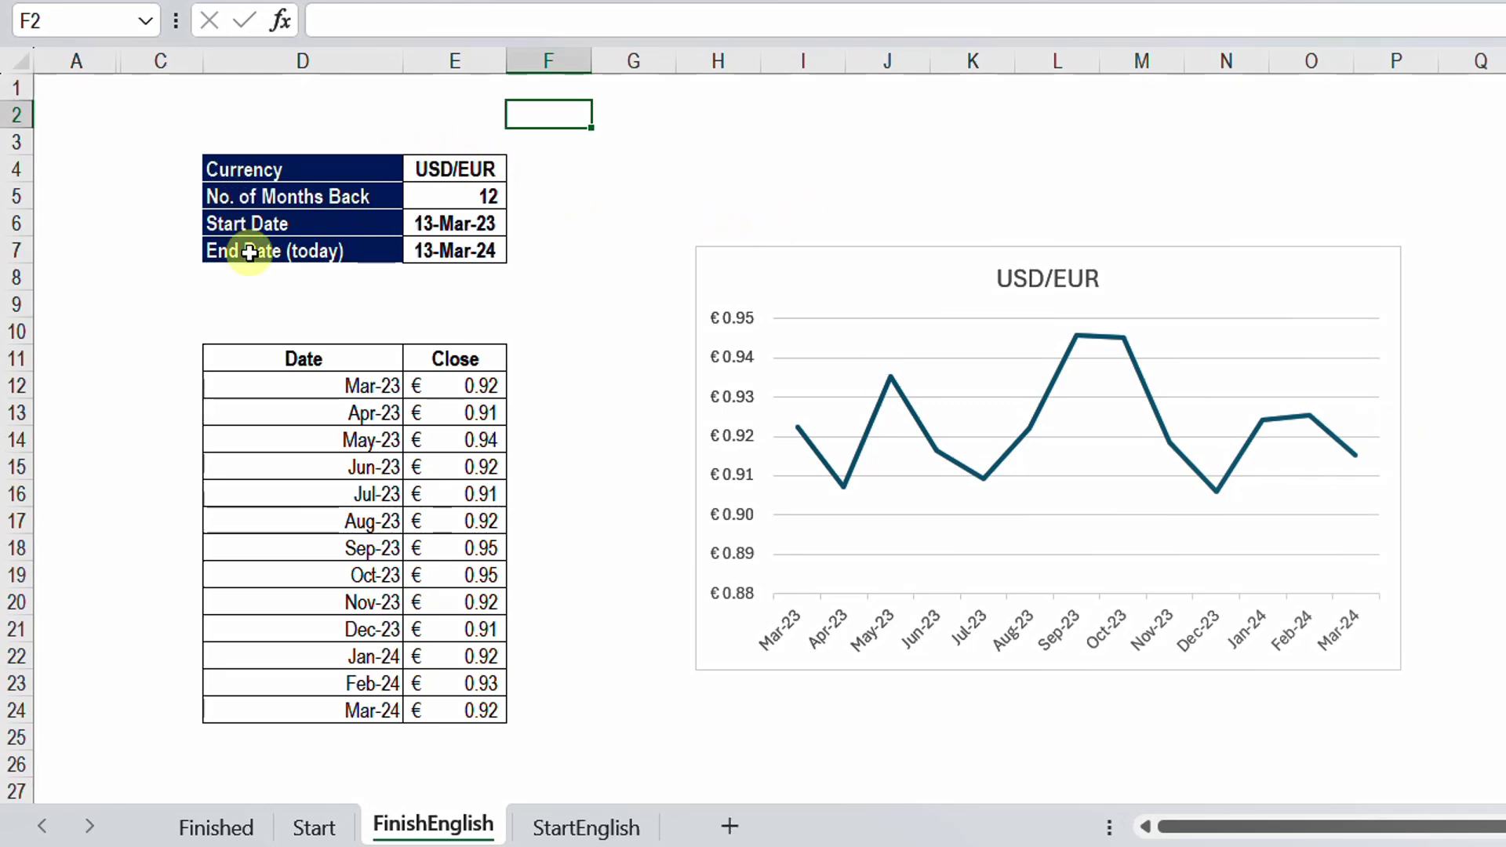
- Enter 15 as No. of Months Back in E5
{"action": "left_click", "coordinate": [436, 167]}
{"action": "left_click", "coordinate": [519, 170]}
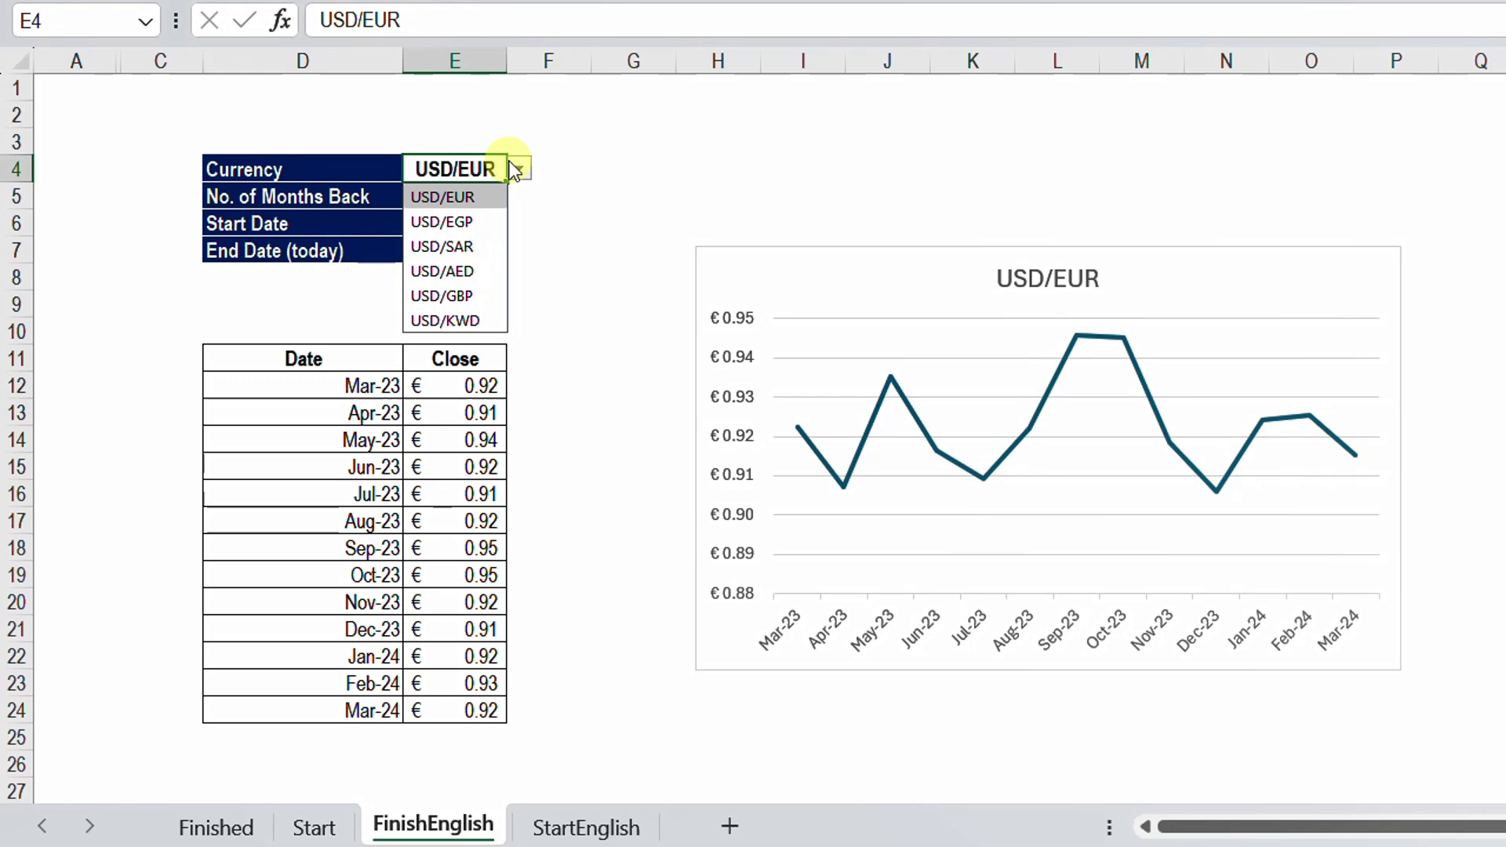
{"action": "left_click", "coordinate": [541, 146]}
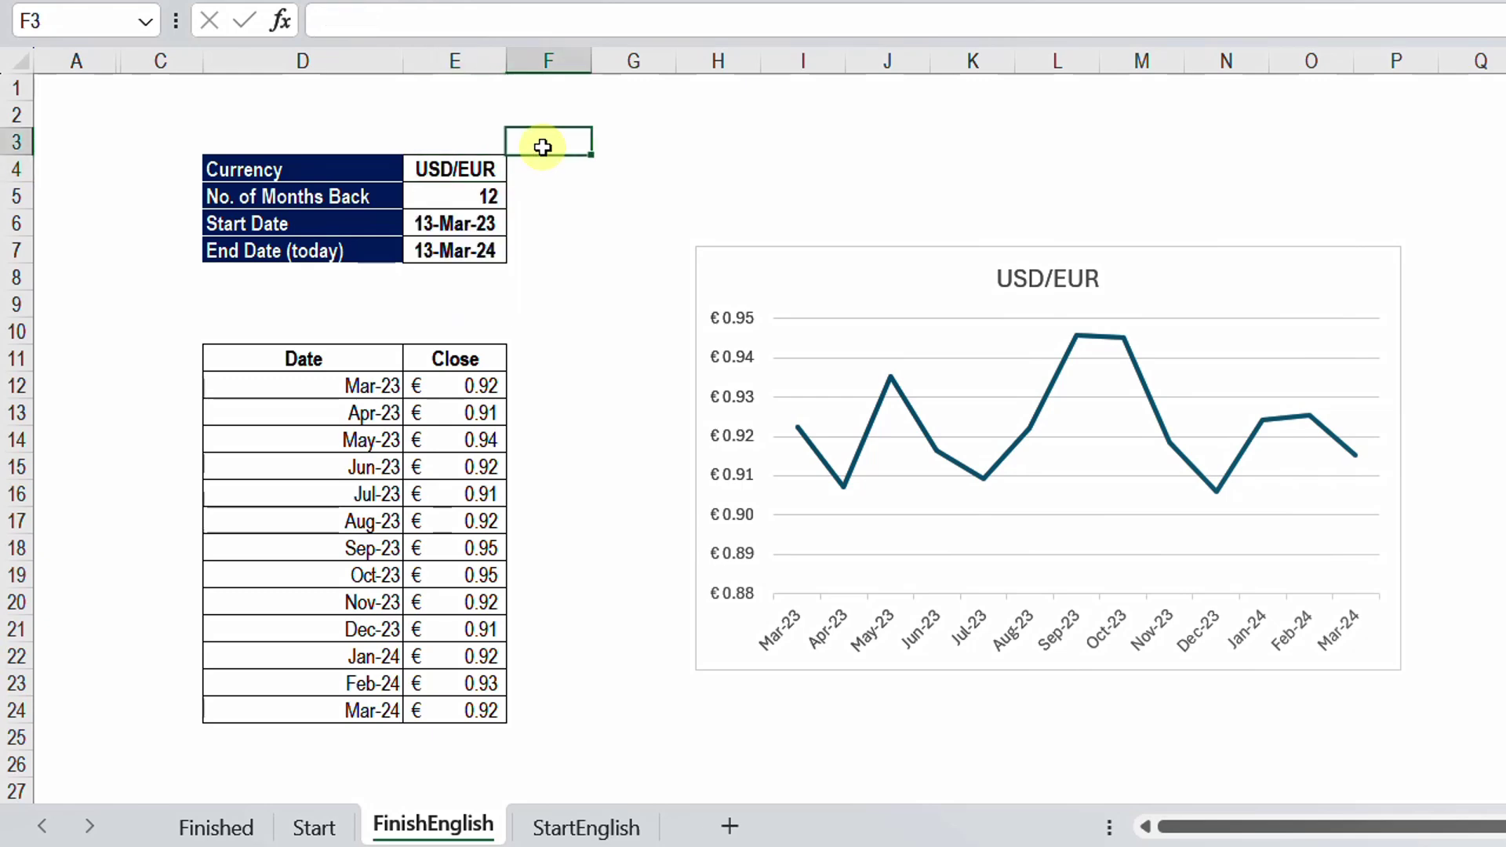
{"action": "left_click", "coordinate": [501, 189]}
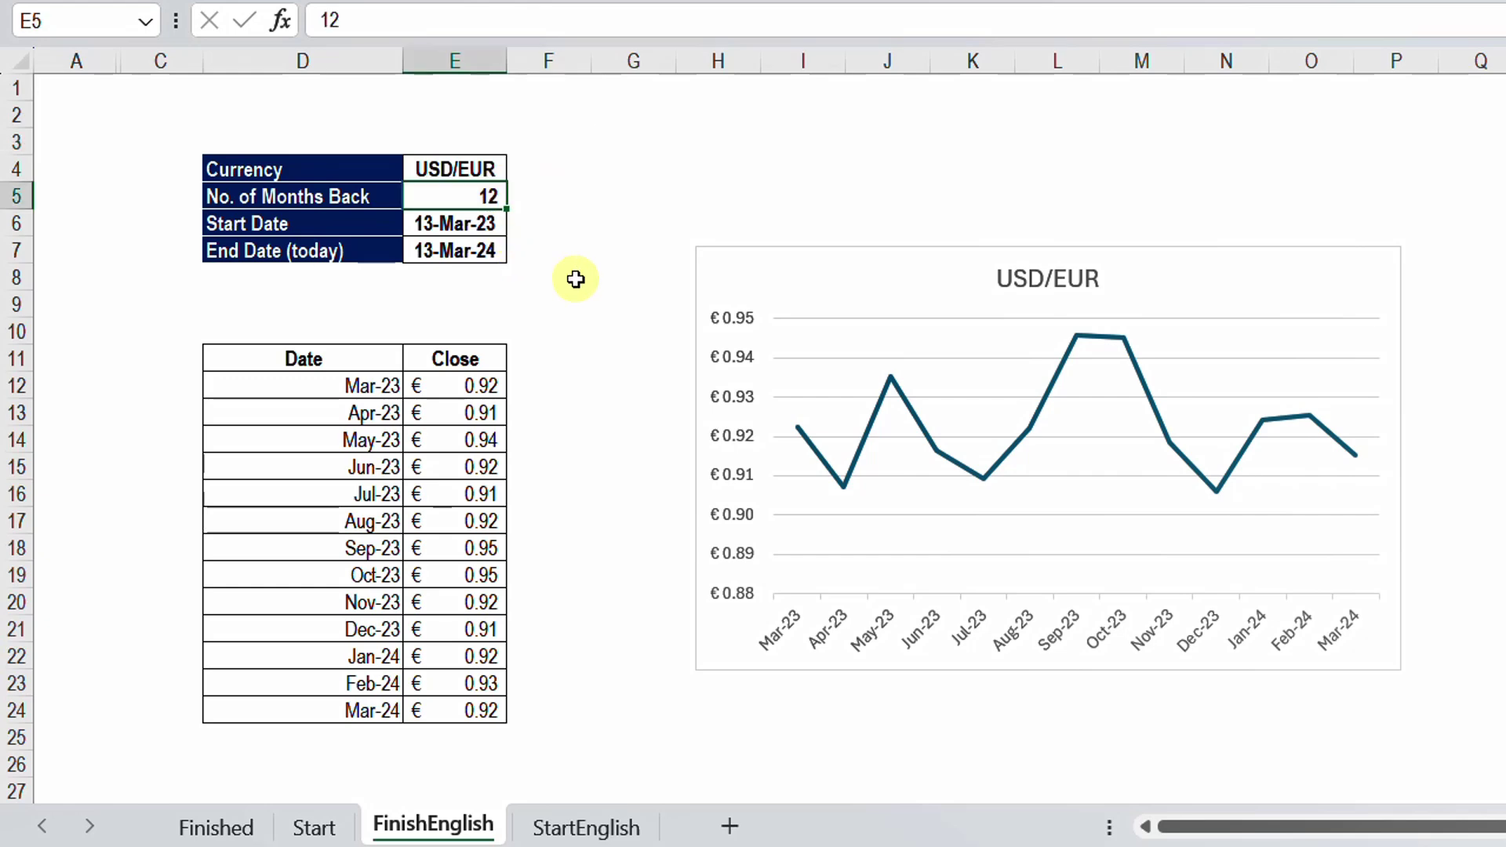
{"action": "type", "text": "15"}
{"action": "key", "text": "ctrl+Return"}
{"action": "key", "text": "Down"}
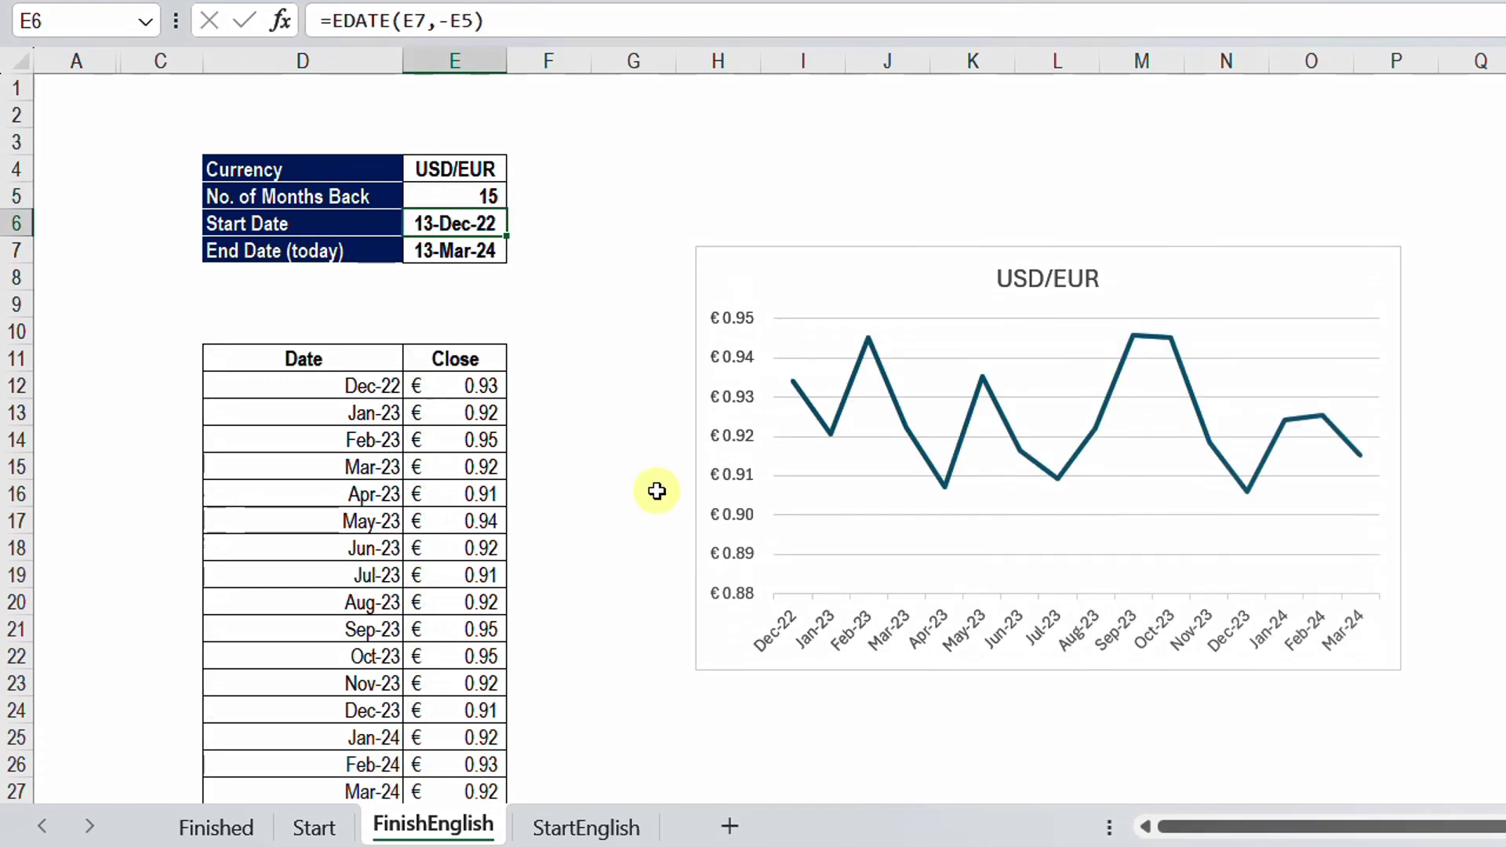
{"action": "scroll", "coordinate": [308, 480], "scroll_direction": "down", "scroll_amount": 1}
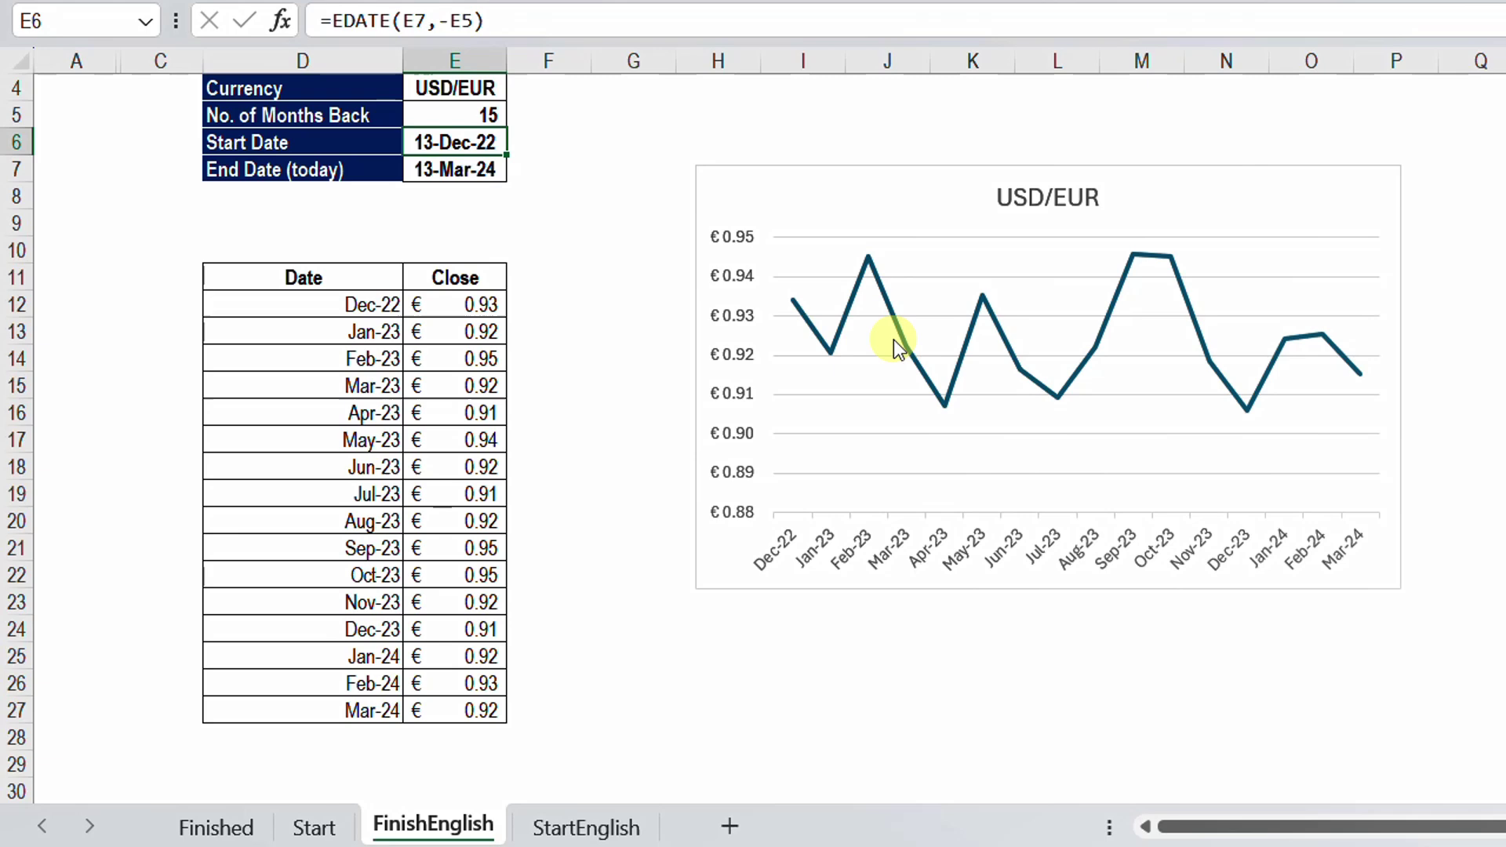
{"action": "scroll", "coordinate": [504, 311], "scroll_direction": "up", "scroll_amount": 1}
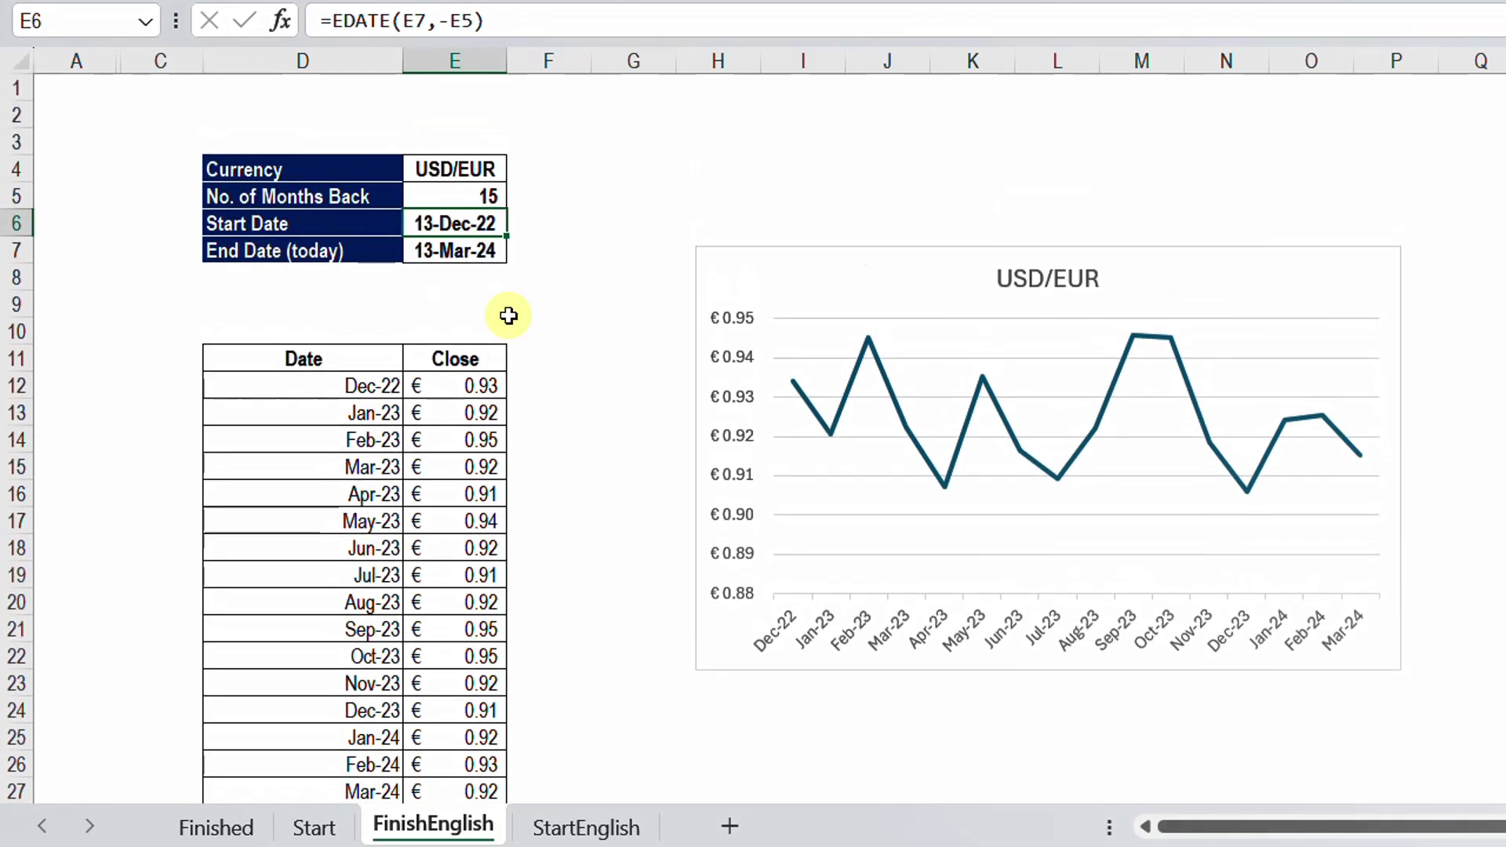
- Switch the Currency in E4 to USD/AED so the table and chart show AED rates
{"action": "left_click", "coordinate": [476, 163]}
{"action": "left_click", "coordinate": [520, 168]}
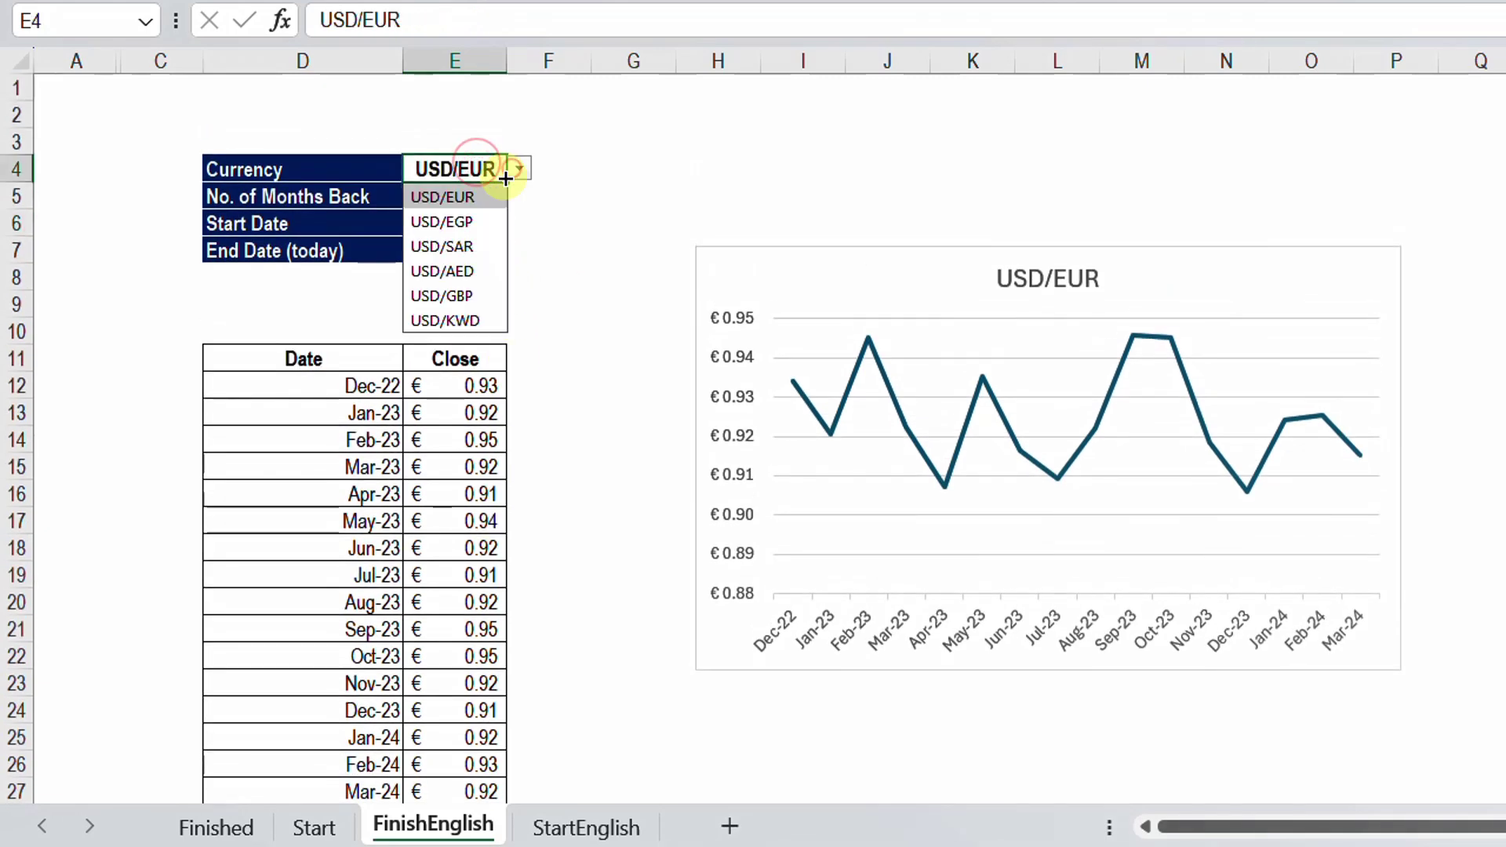
{"action": "left_click", "coordinate": [469, 268]}
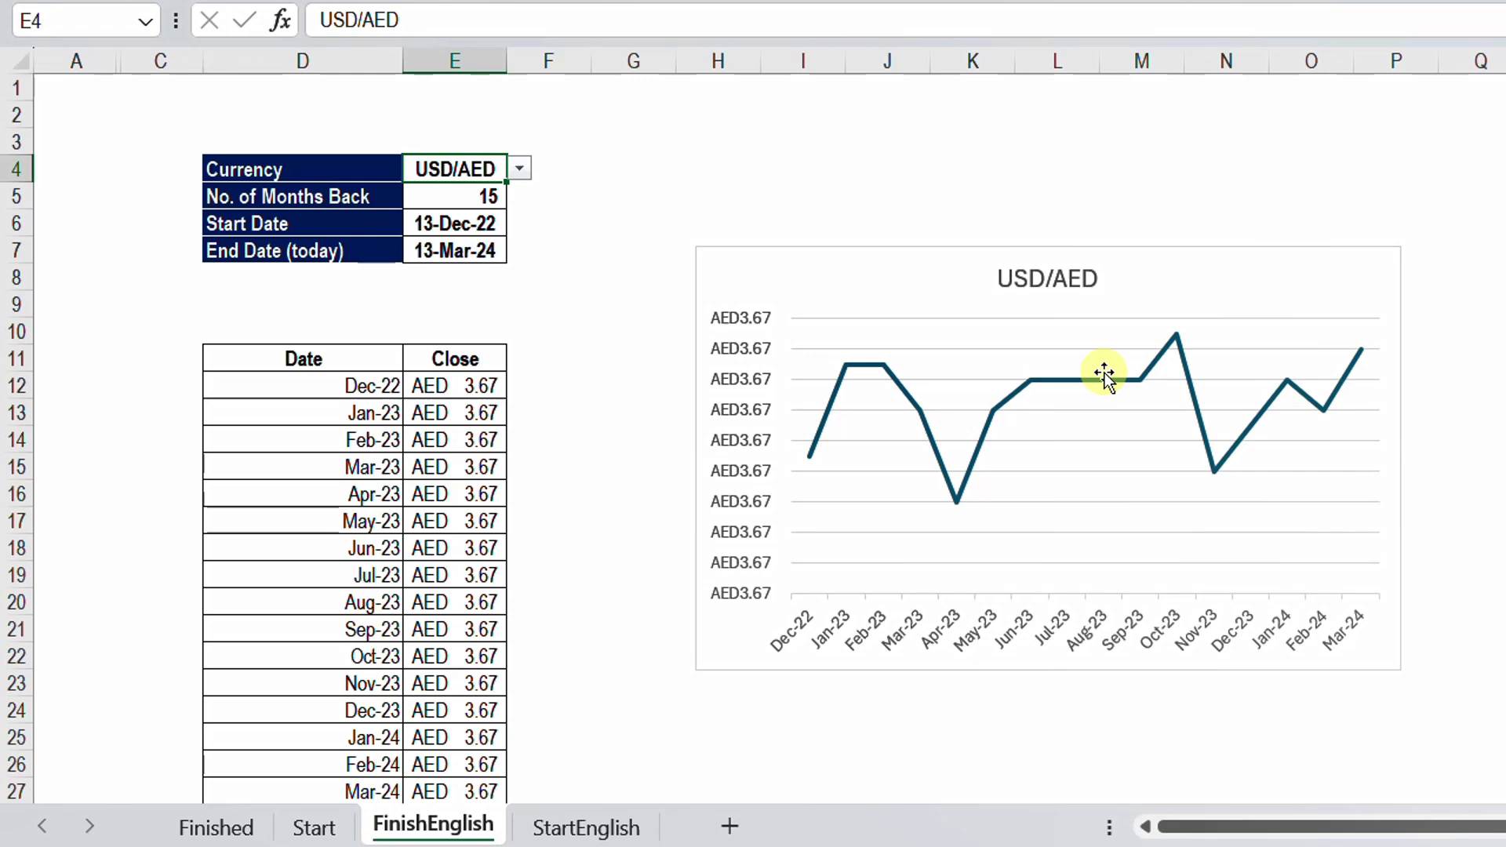
{"action": "scroll", "coordinate": [333, 426], "scroll_direction": "down", "scroll_amount": 2}
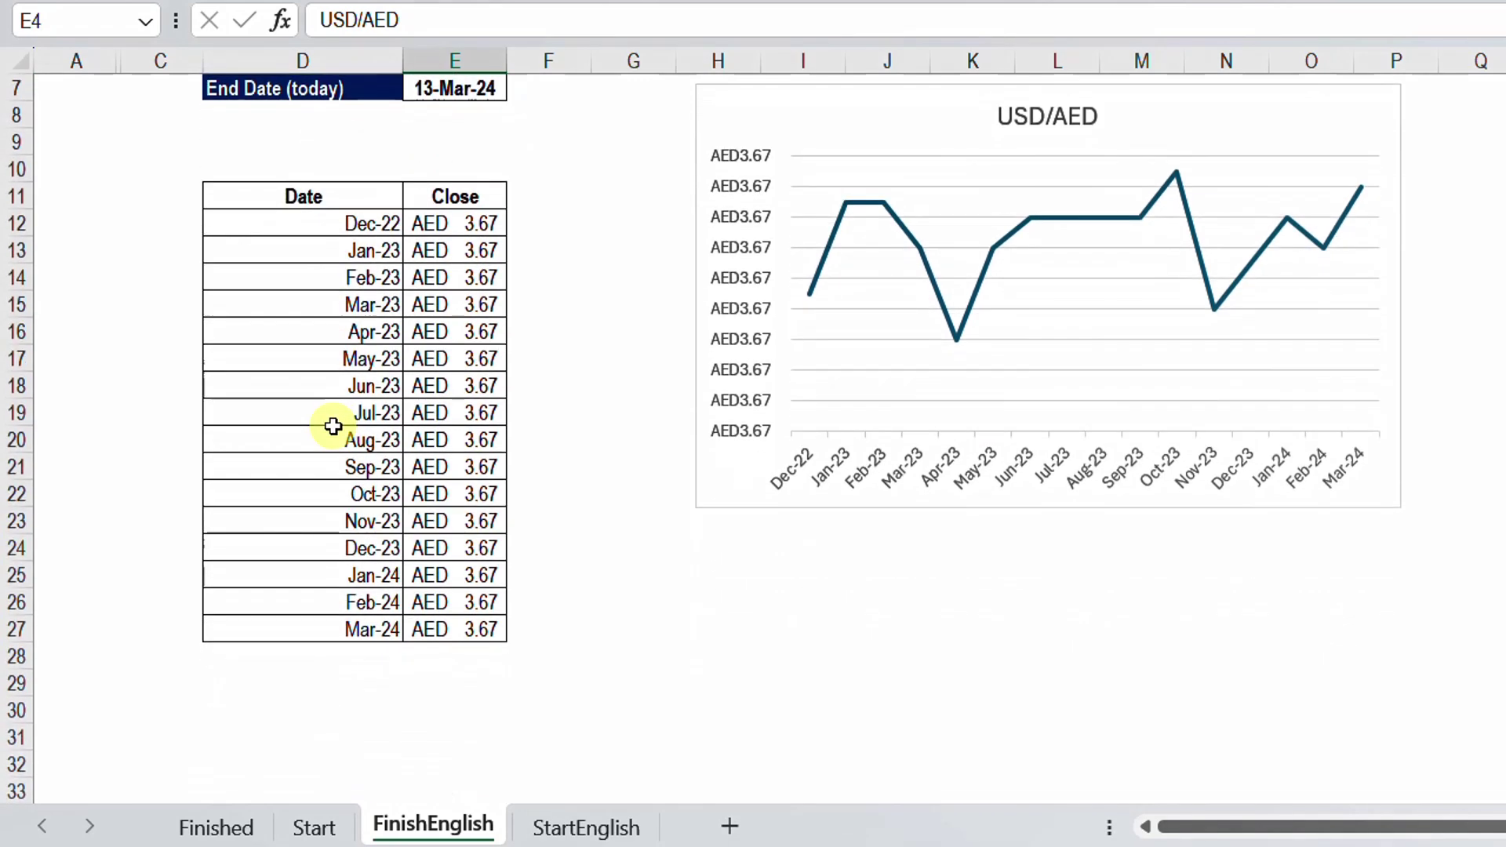
{"action": "scroll", "coordinate": [333, 426], "scroll_direction": "up", "scroll_amount": 2}
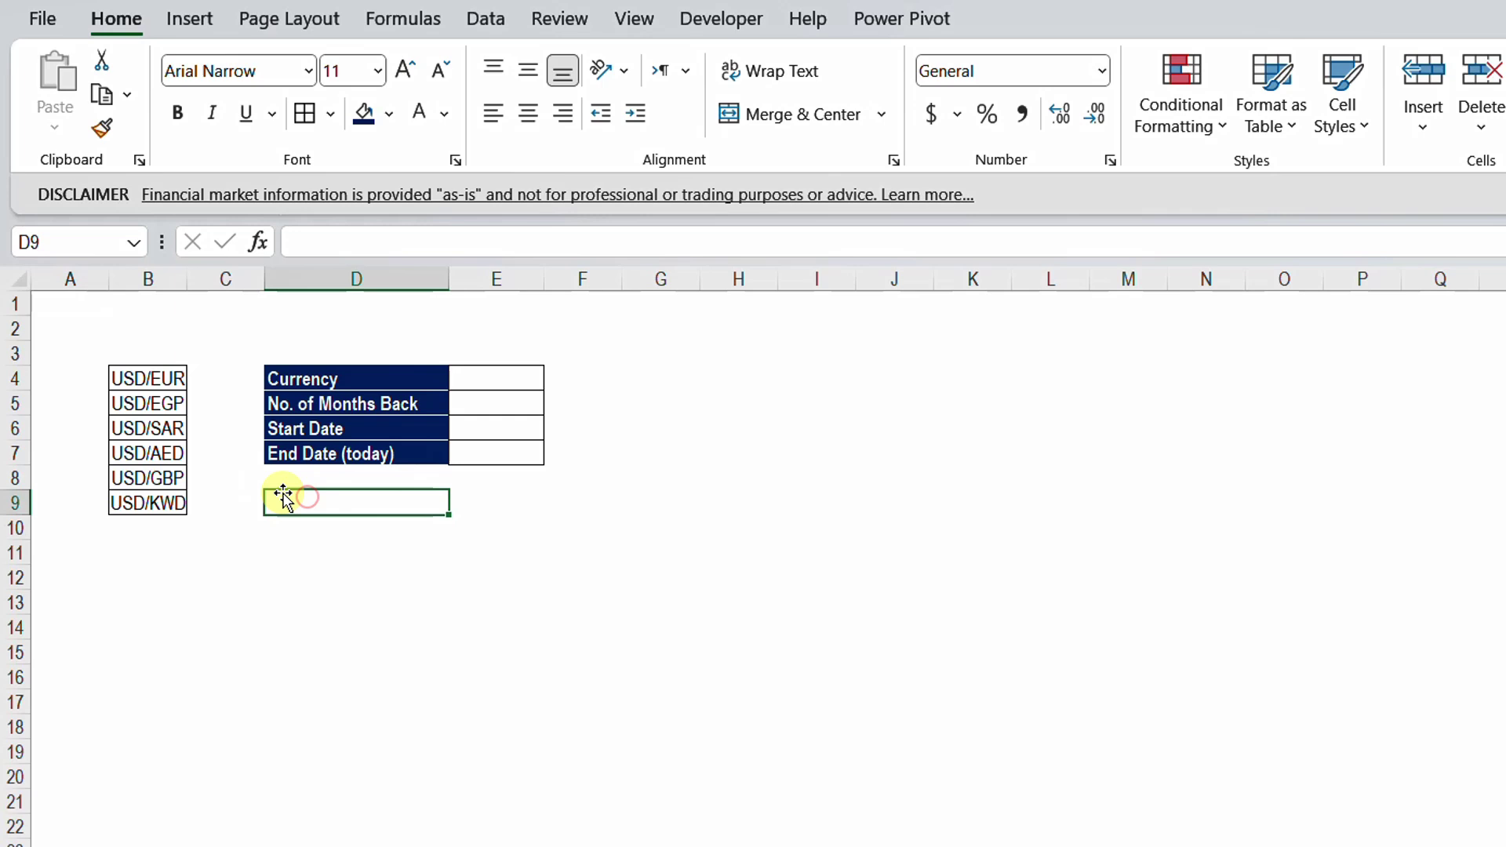
- Select the six currency pairs in B4:B9, then select the empty Currency cell E4
{"action": "left_click", "coordinate": [160, 375]}
{"action": "left_click_drag", "start_coordinate": [153, 414], "coordinate": [148, 500]}
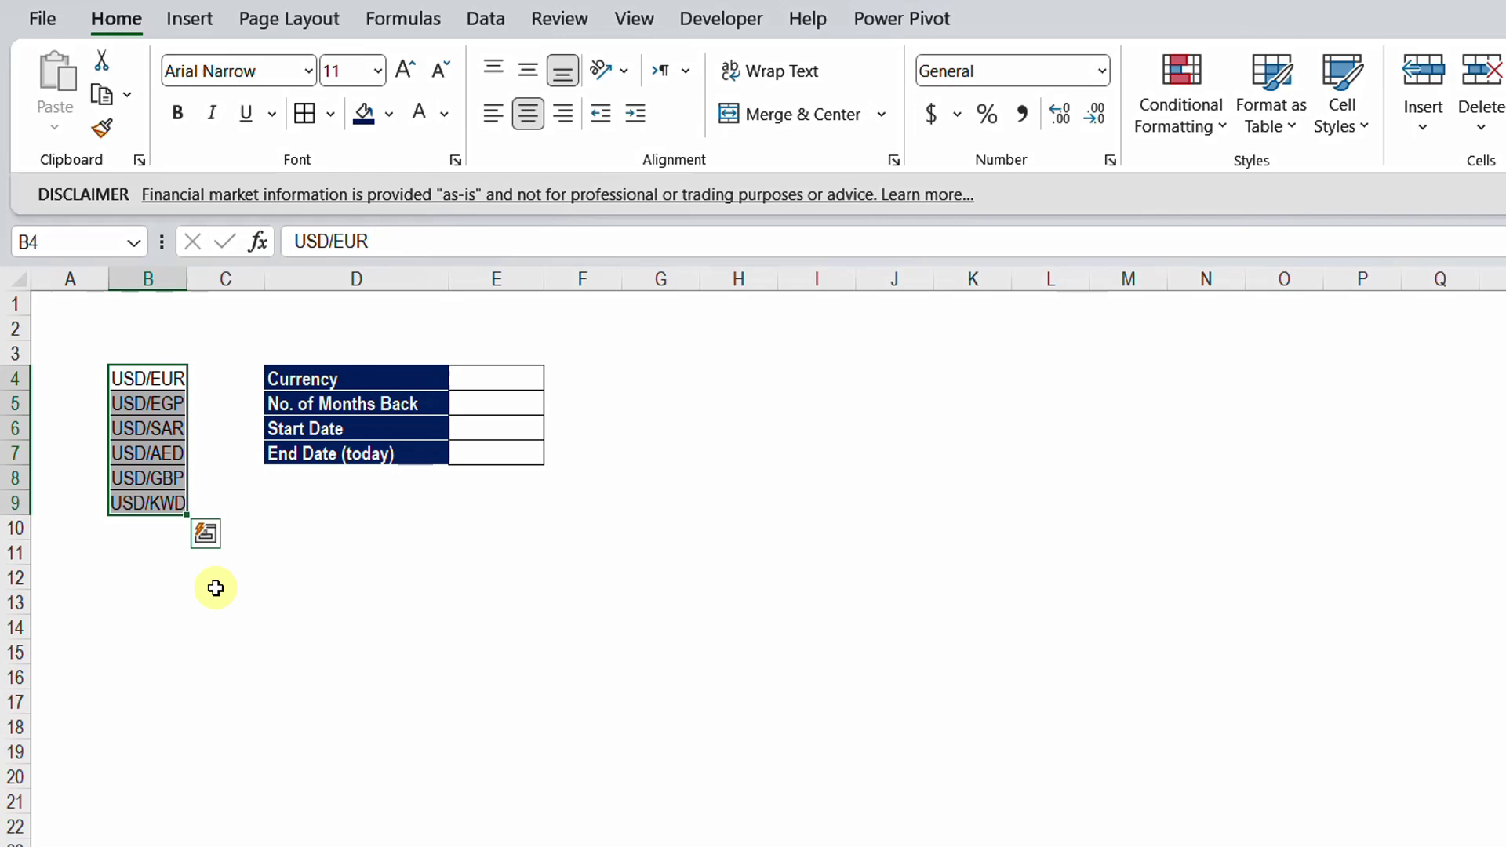
{"action": "left_click", "coordinate": [154, 381]}
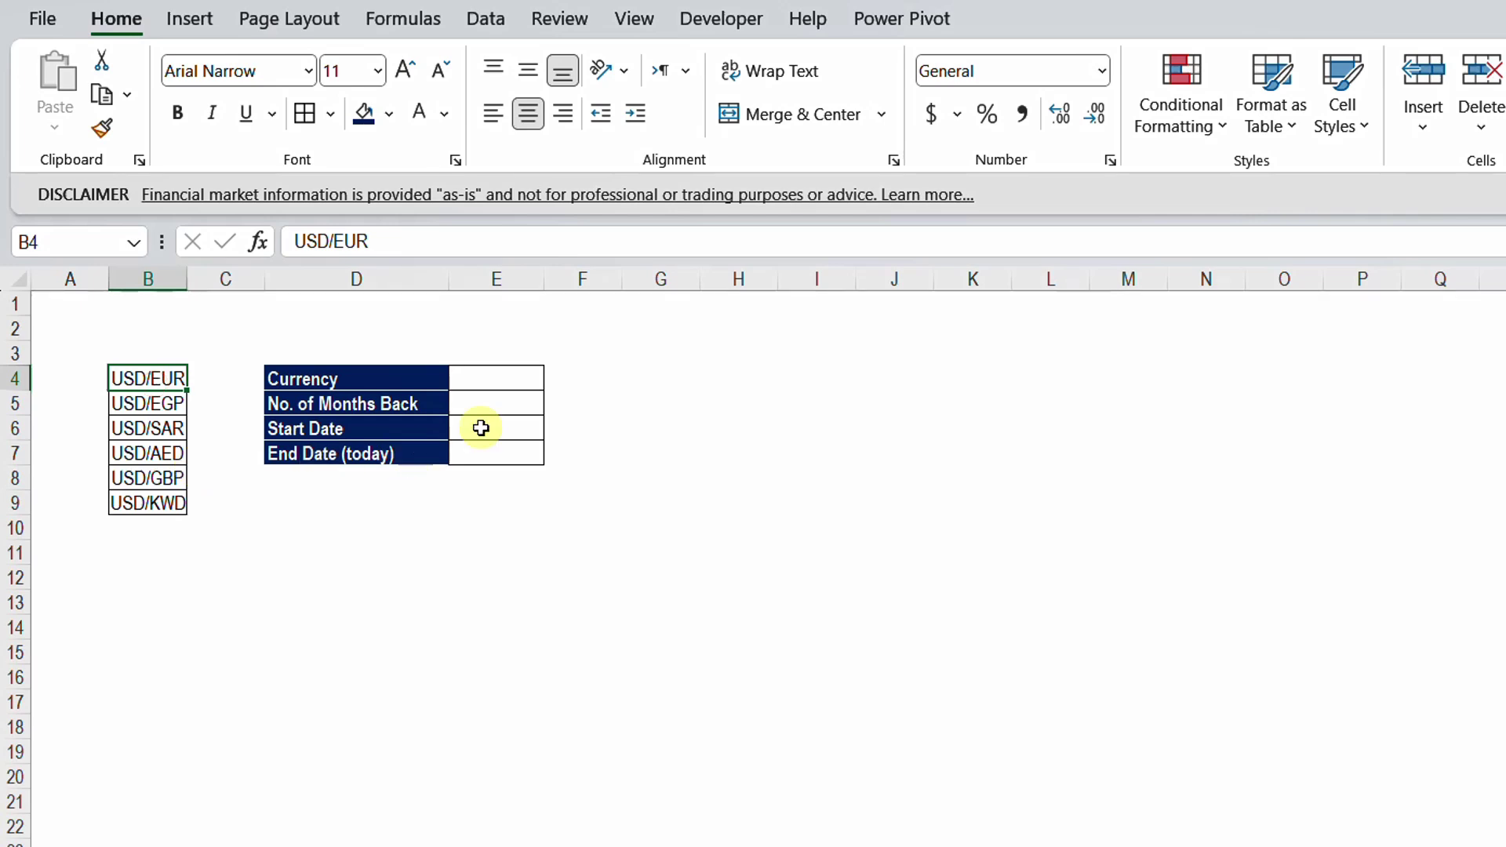
{"action": "left_click", "coordinate": [510, 382]}
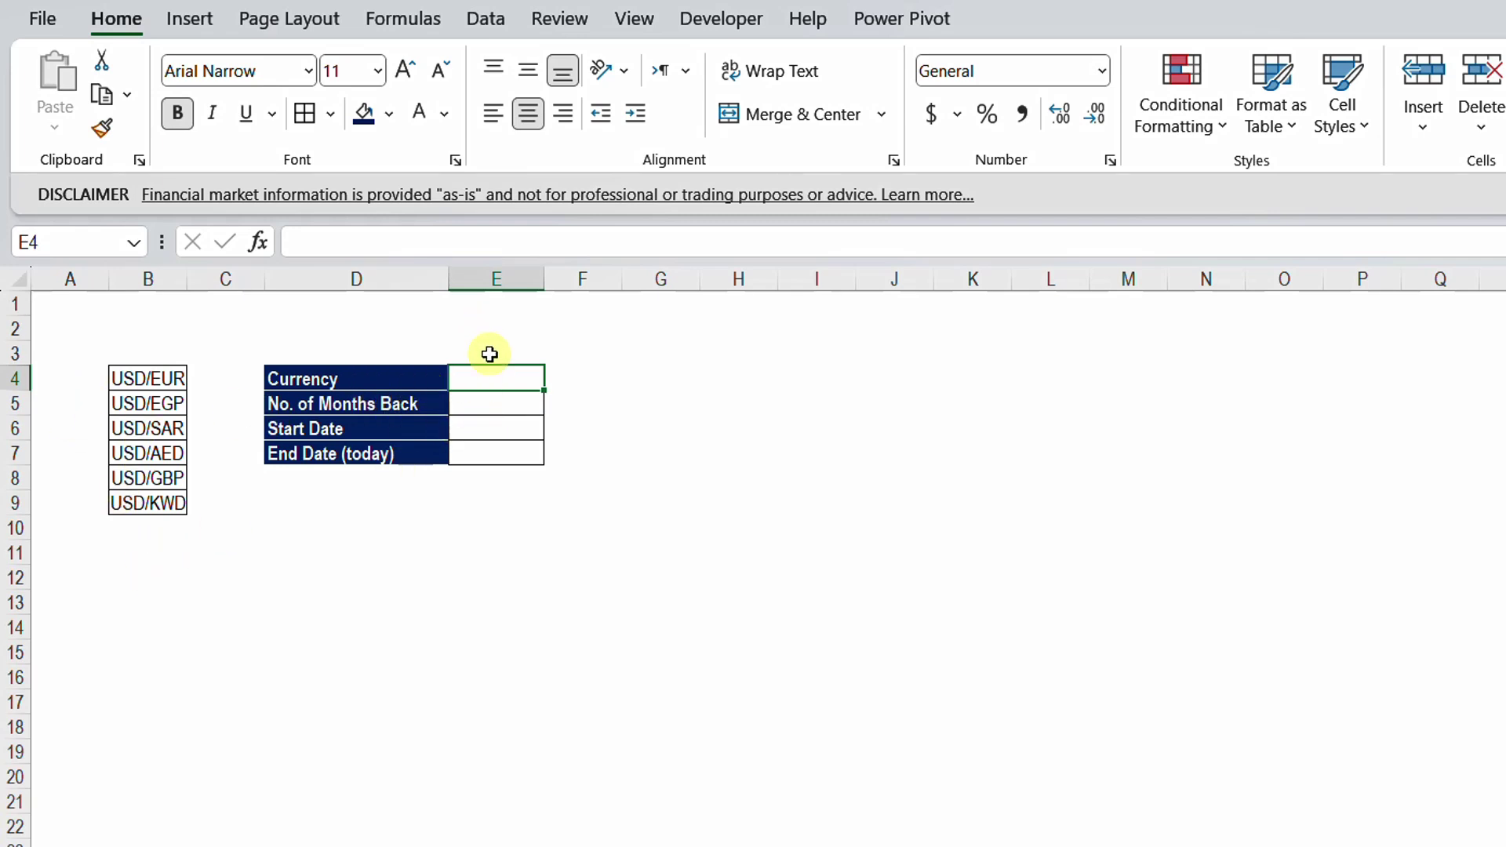
- Add List data validation to E4 with source =$B$4:$B$9 and test the new dropdown
{"action": "left_click", "coordinate": [492, 17]}
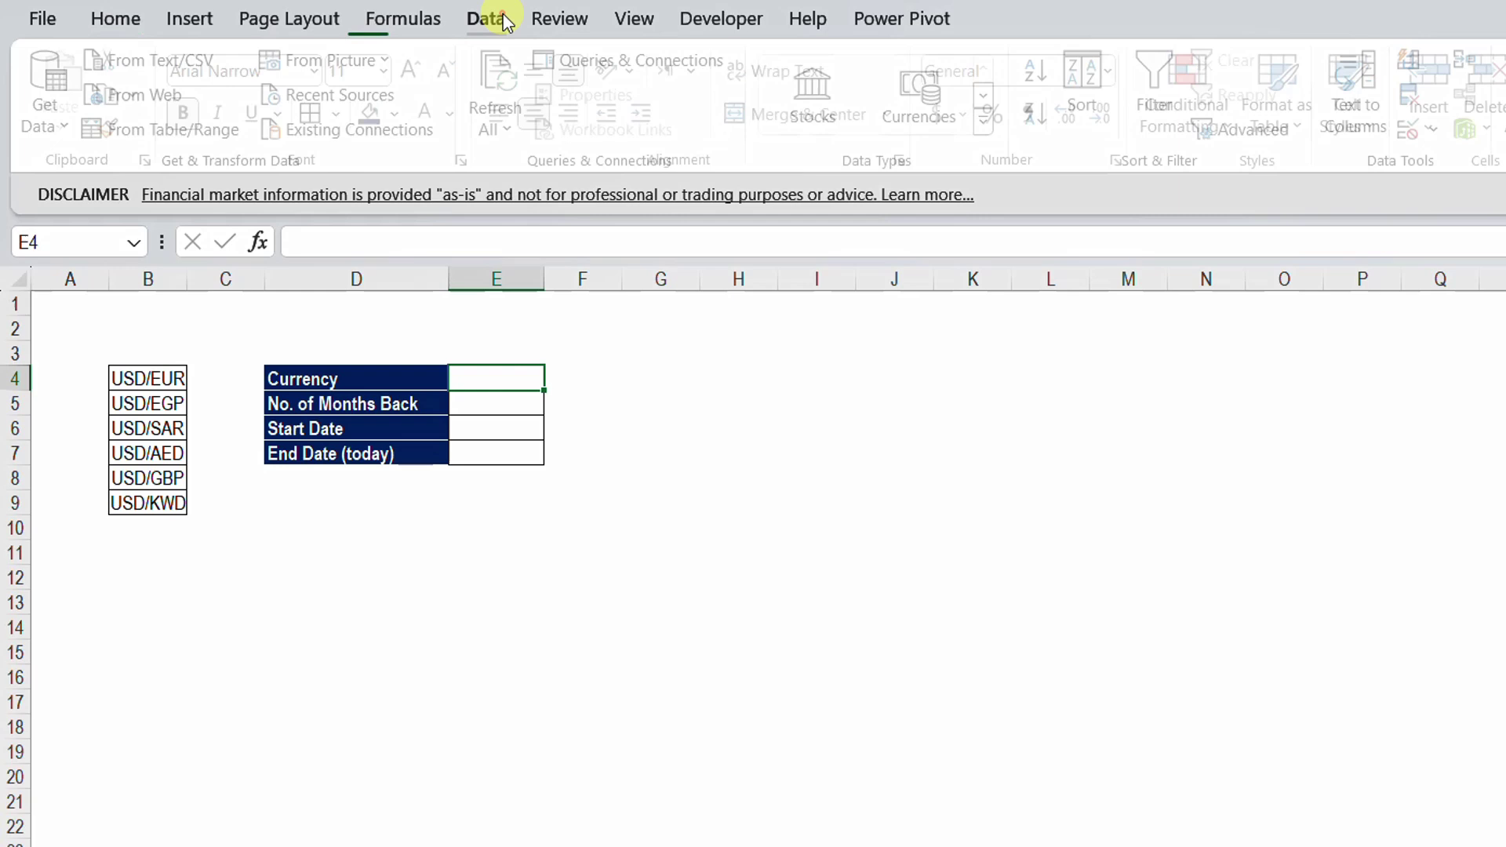
{"action": "left_click", "coordinate": [1418, 128]}
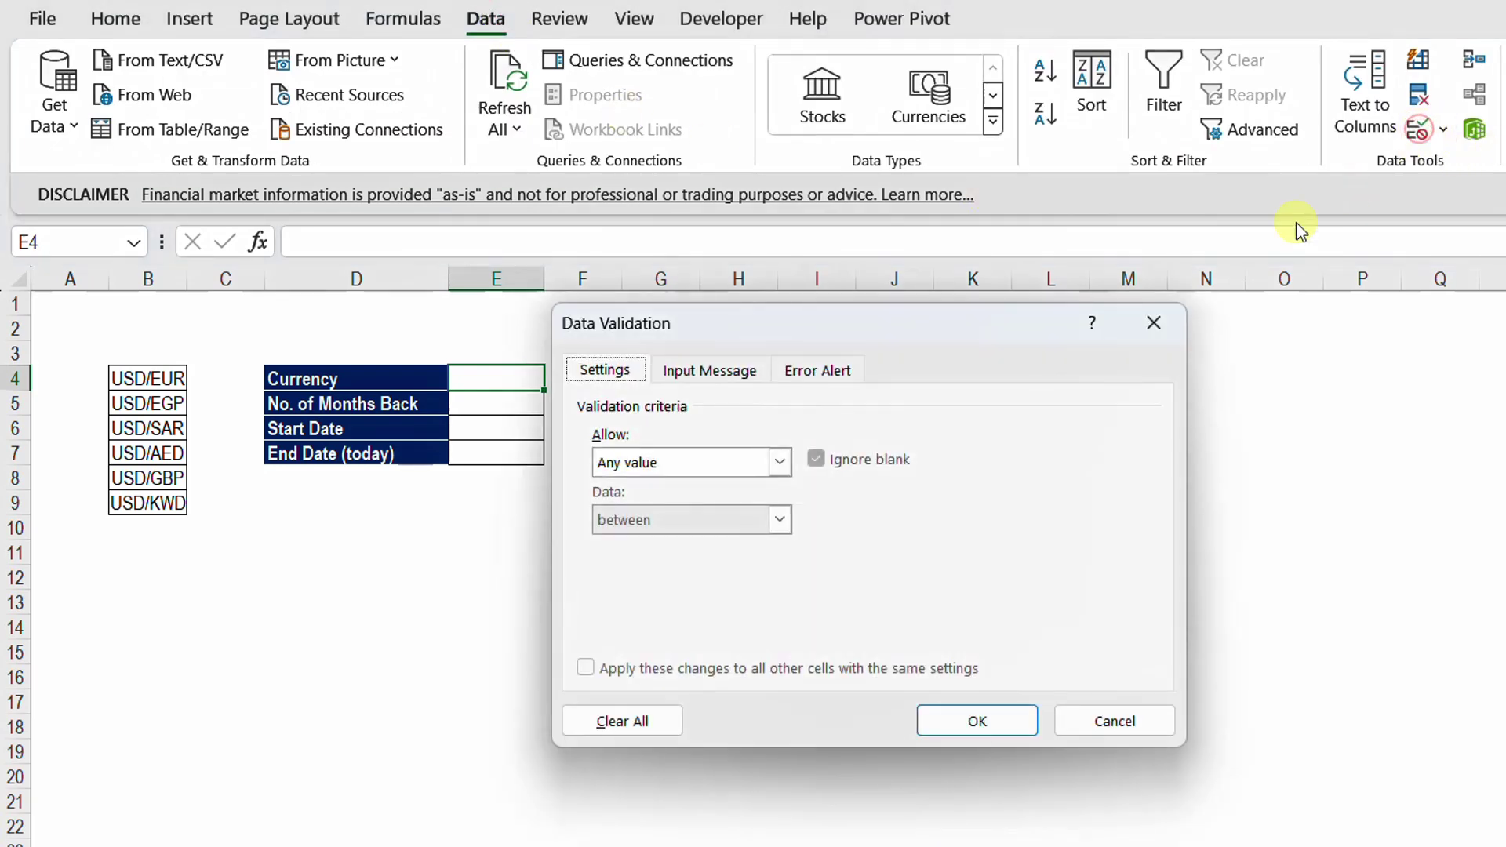
{"action": "left_click", "coordinate": [779, 462]}
{"action": "left_click", "coordinate": [717, 541]}
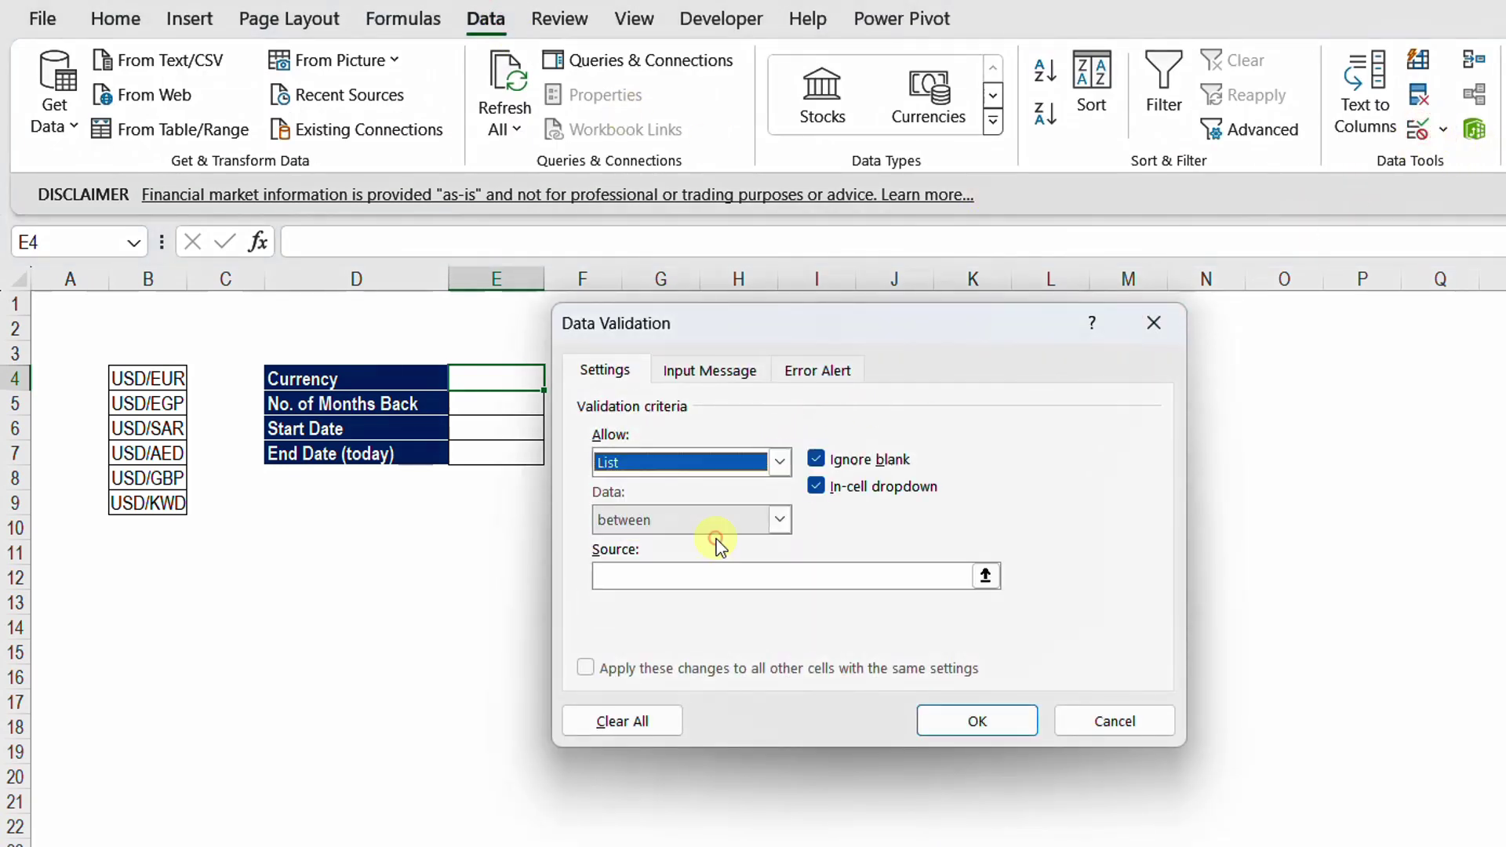
{"action": "left_click", "coordinate": [987, 576]}
{"action": "left_click_drag", "start_coordinate": [125, 380], "coordinate": [145, 492]}
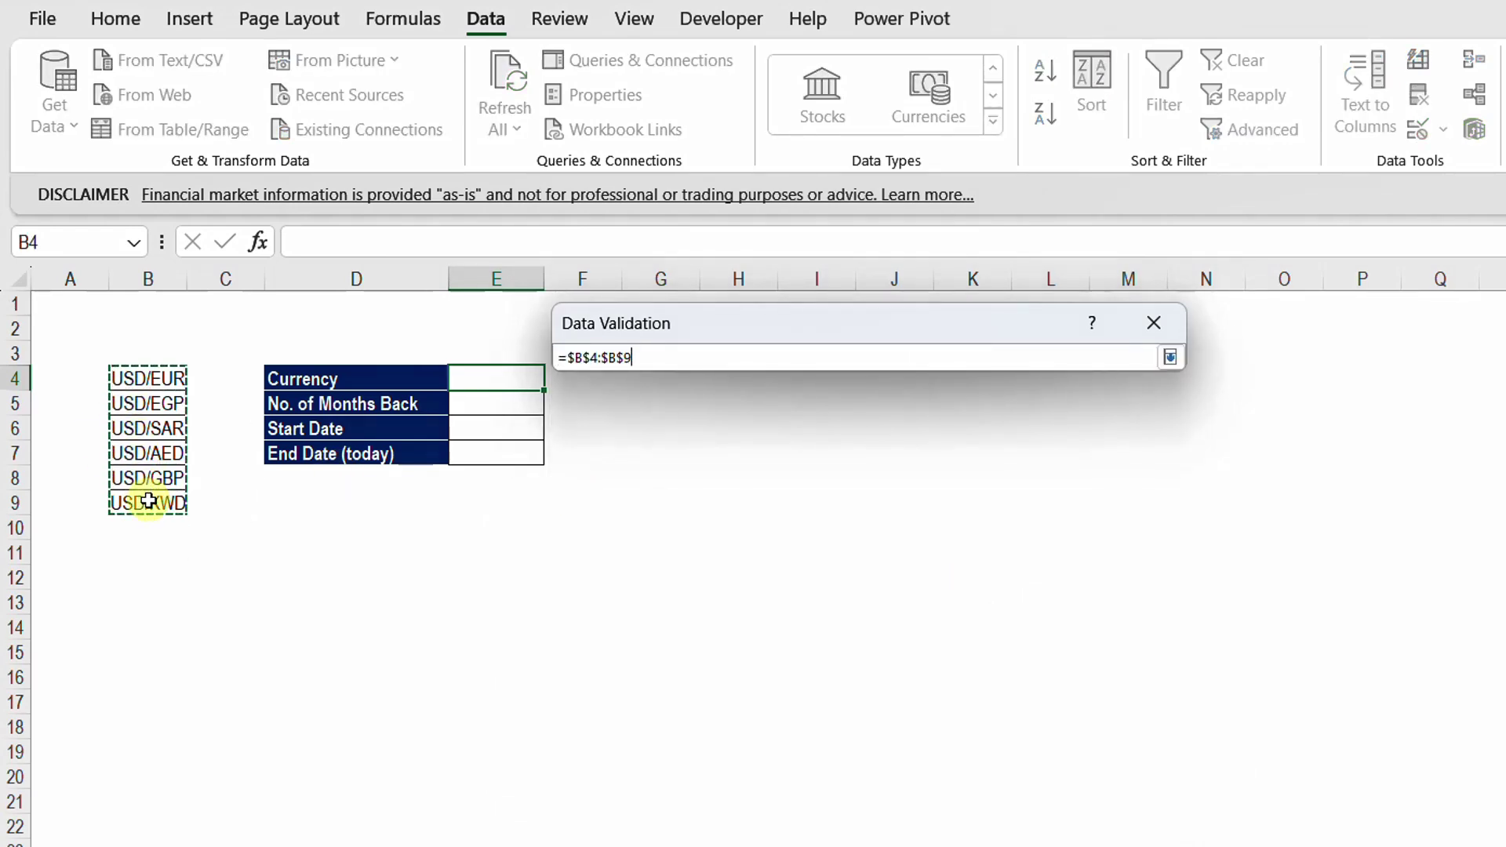
{"action": "left_click", "coordinate": [1164, 358]}
{"action": "left_click", "coordinate": [975, 717]}
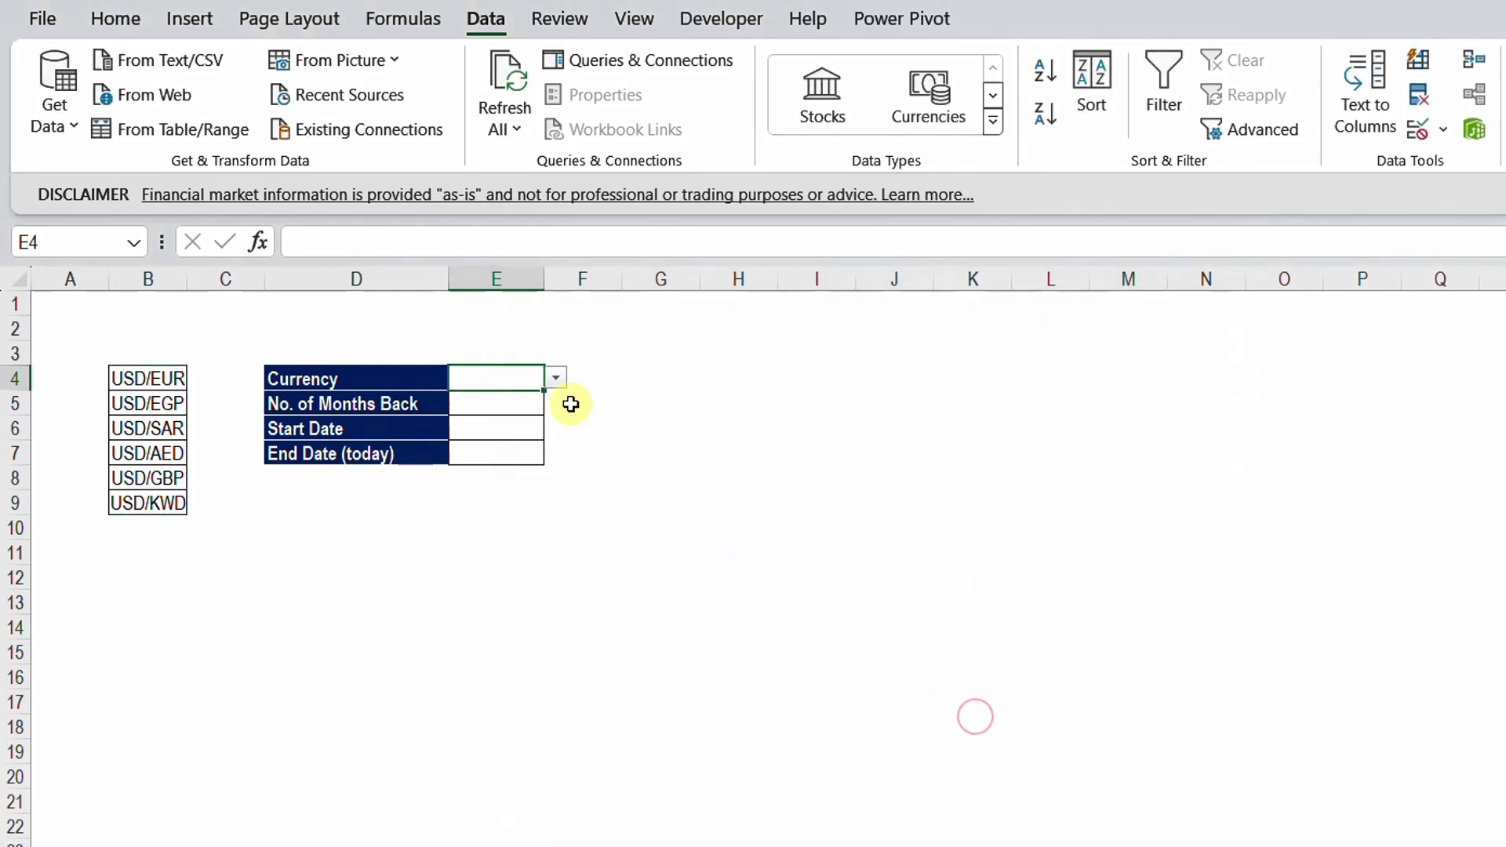
{"action": "left_click", "coordinate": [559, 381]}
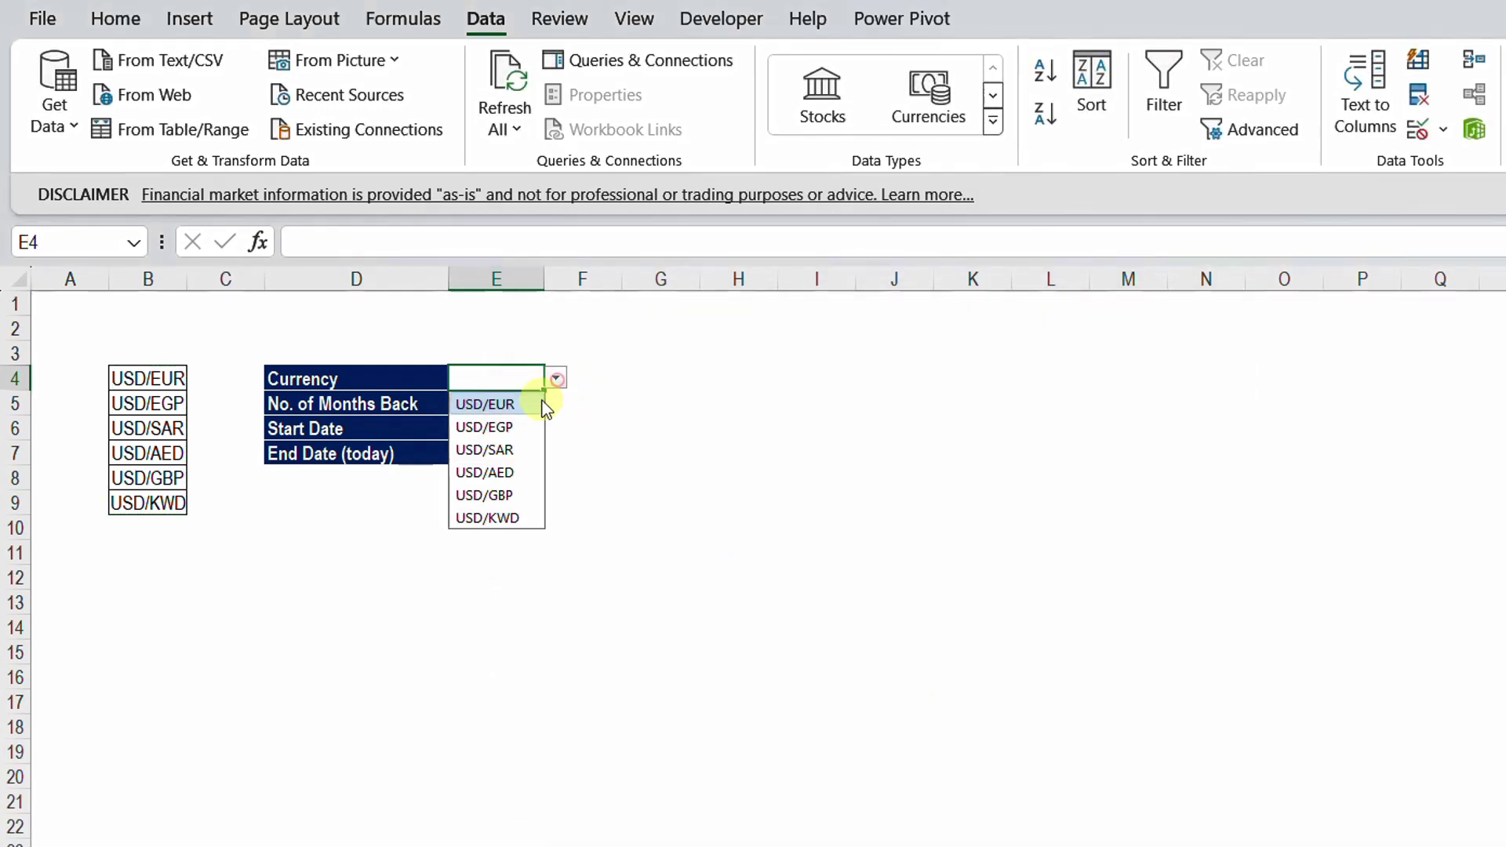
{"action": "left_click", "coordinate": [585, 384]}
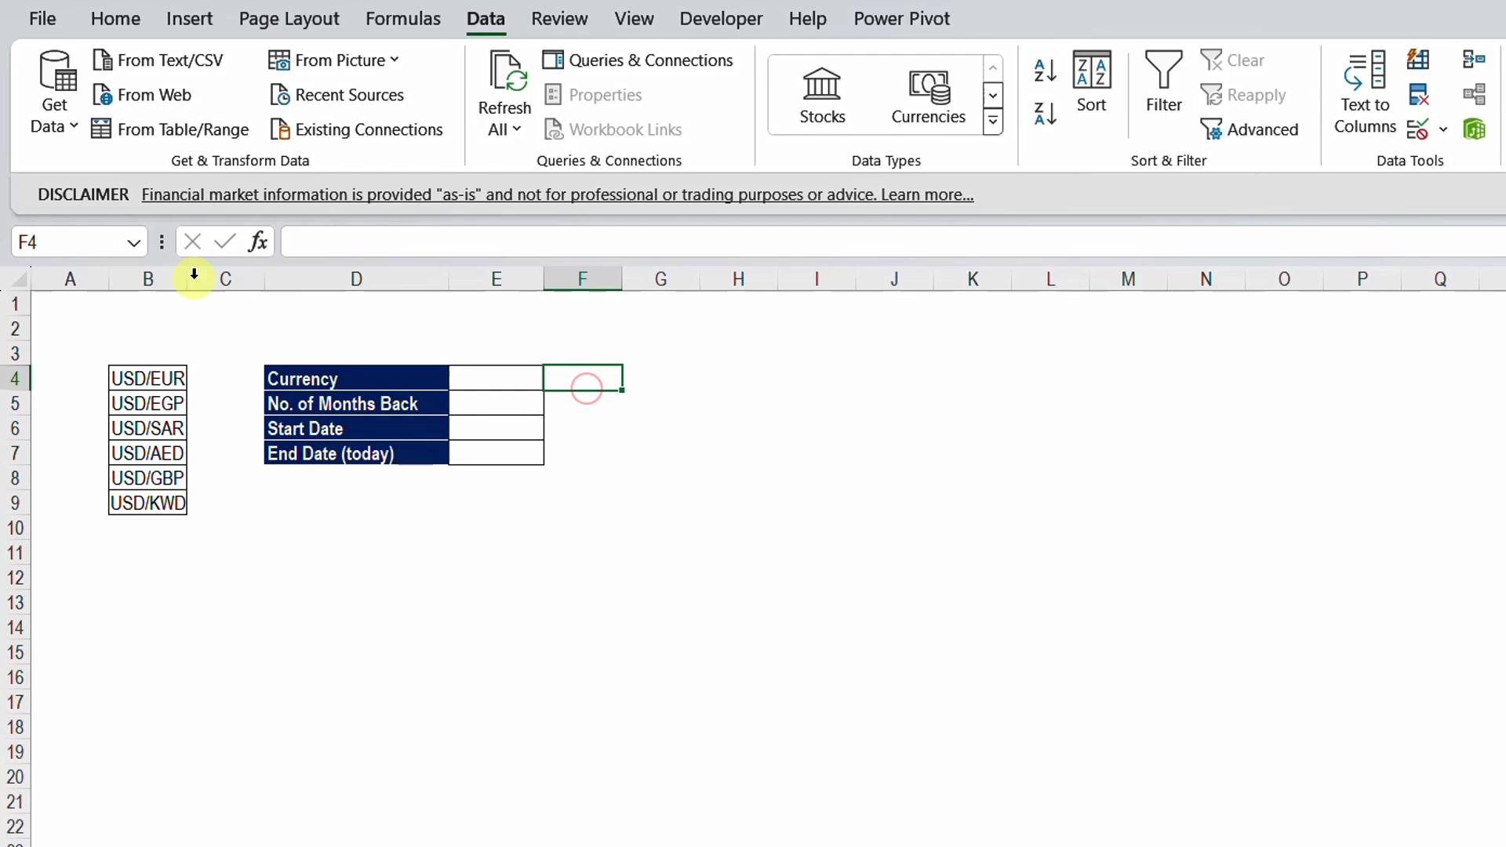
{"action": "left_click", "coordinate": [151, 278]}
- Hide column B, which holds the currency pair list
{"action": "right_click", "coordinate": [152, 278]}
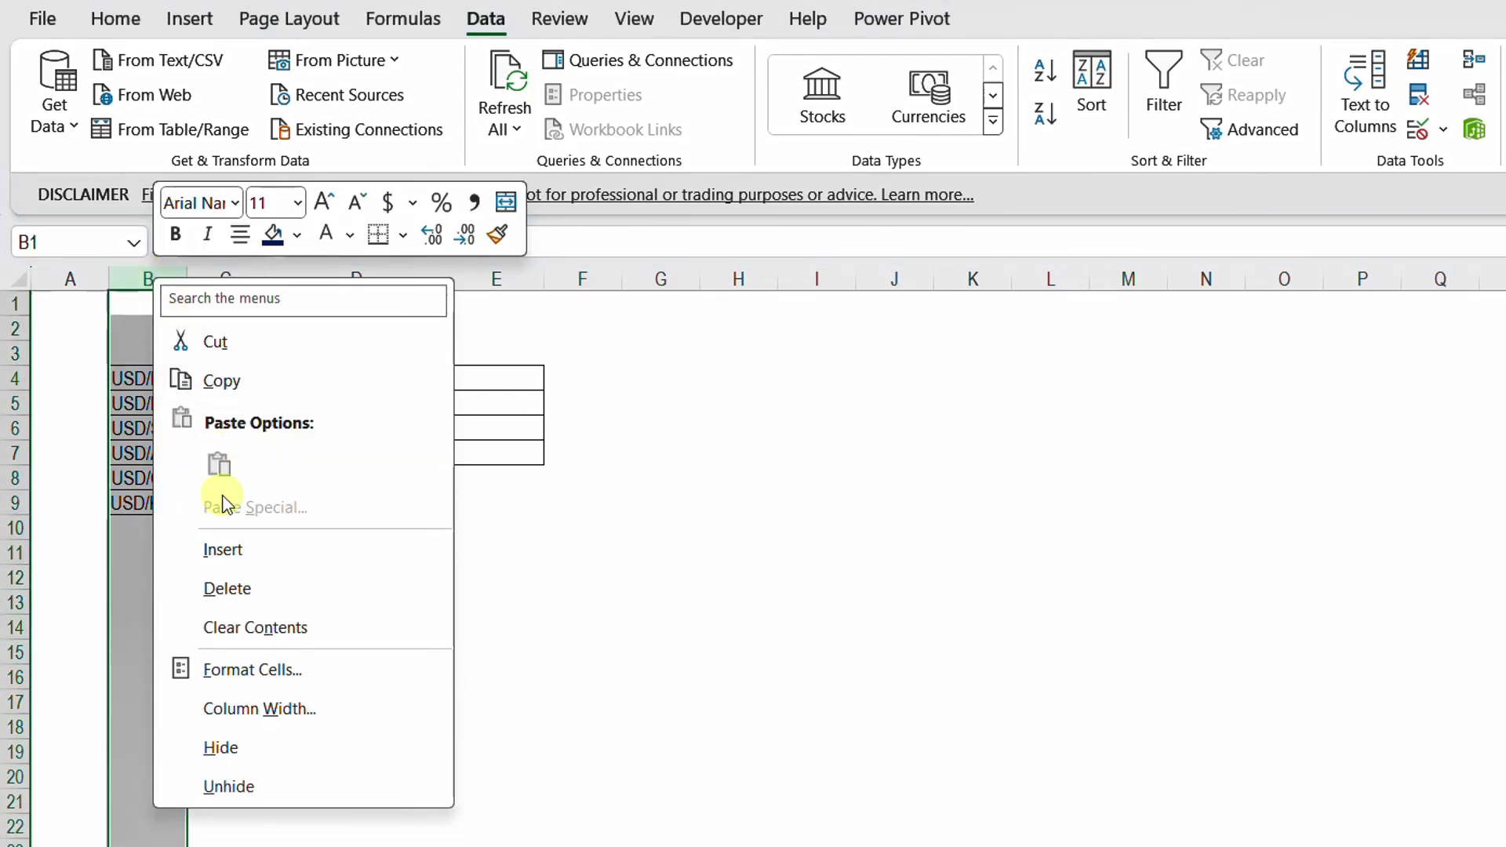
{"action": "left_click", "coordinate": [377, 708]}
{"action": "left_click", "coordinate": [148, 577]}
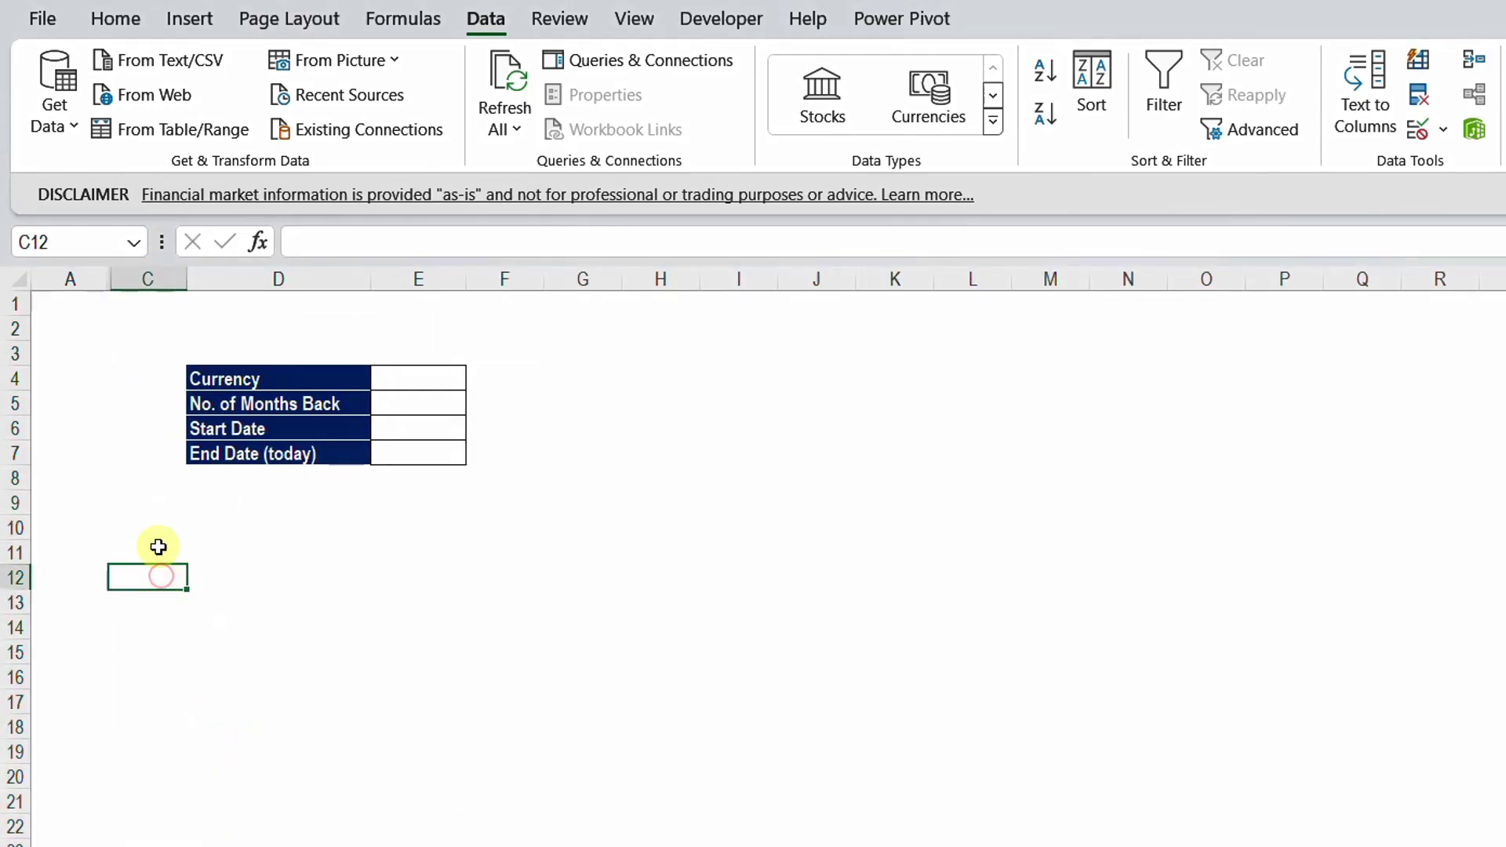
{"action": "left_click", "coordinate": [142, 428]}
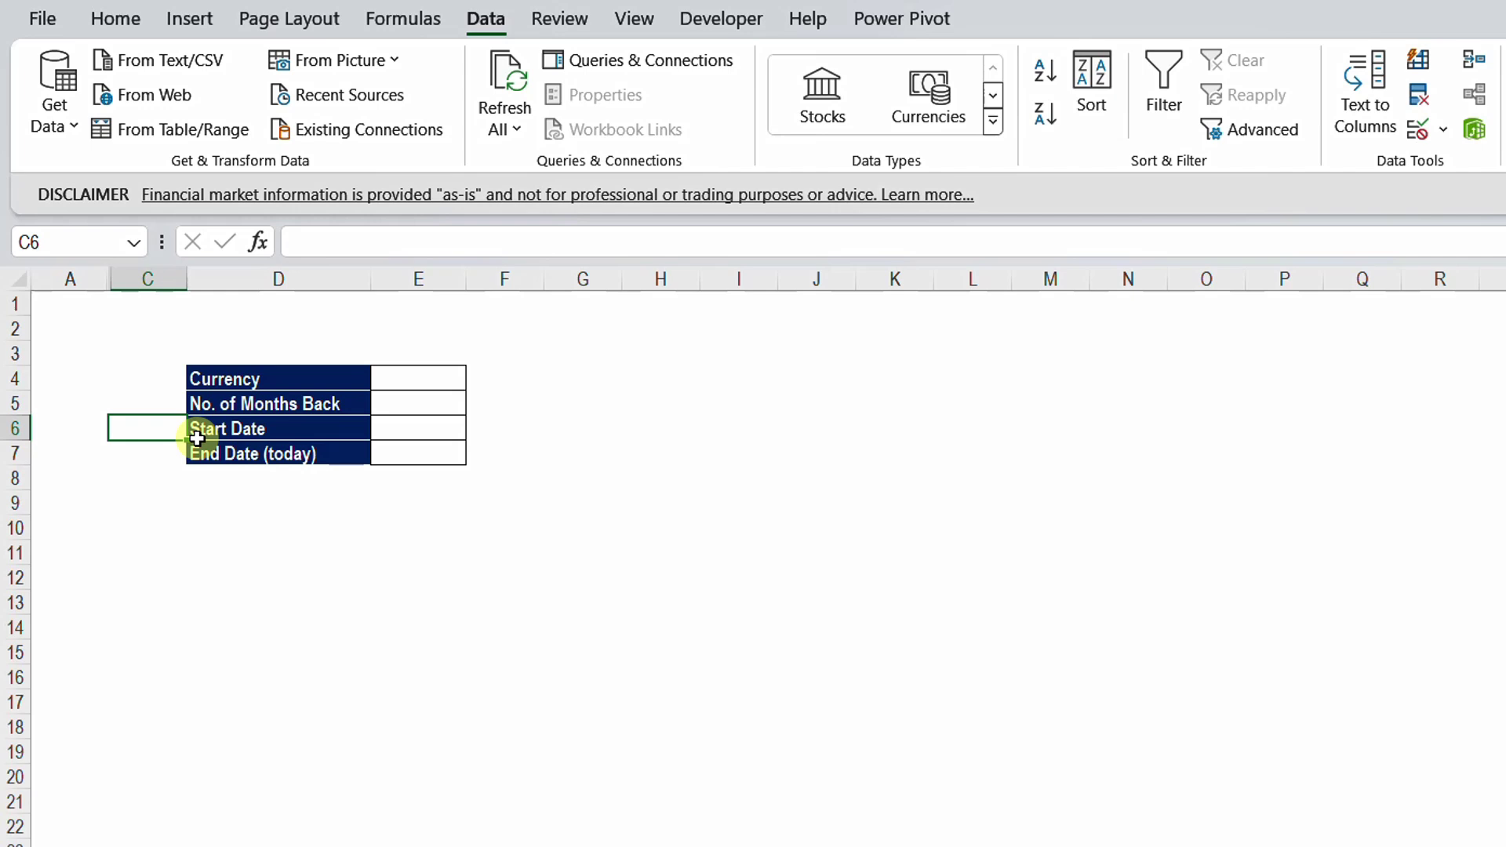
- Choose USD/EUR as the Currency and enter 6 as No. of Months Back
{"action": "left_click", "coordinate": [428, 378]}
{"action": "left_click", "coordinate": [479, 381]}
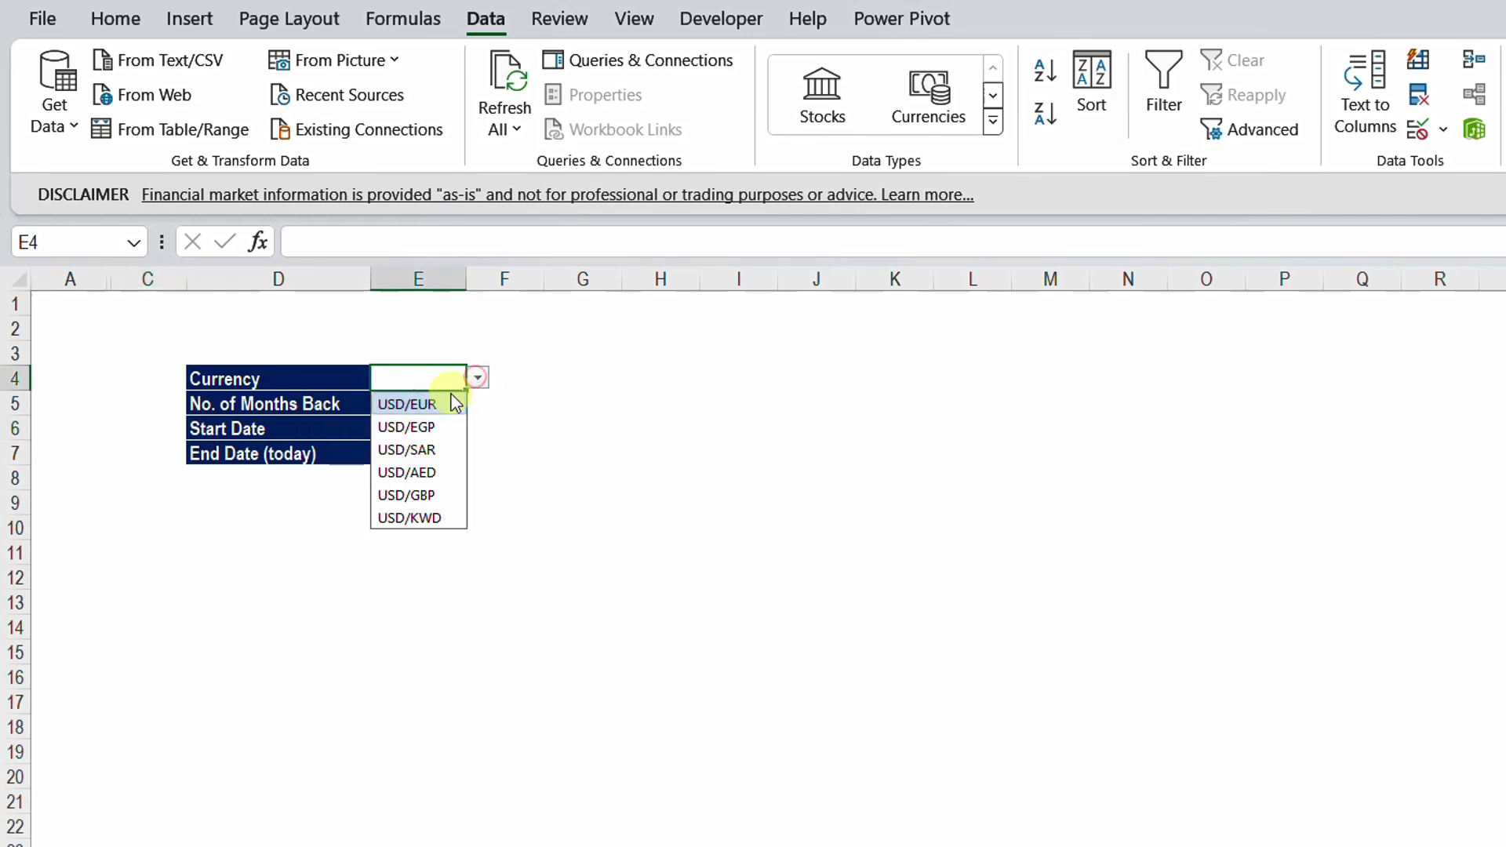
{"action": "left_click", "coordinate": [446, 396]}
{"action": "left_click", "coordinate": [430, 411]}
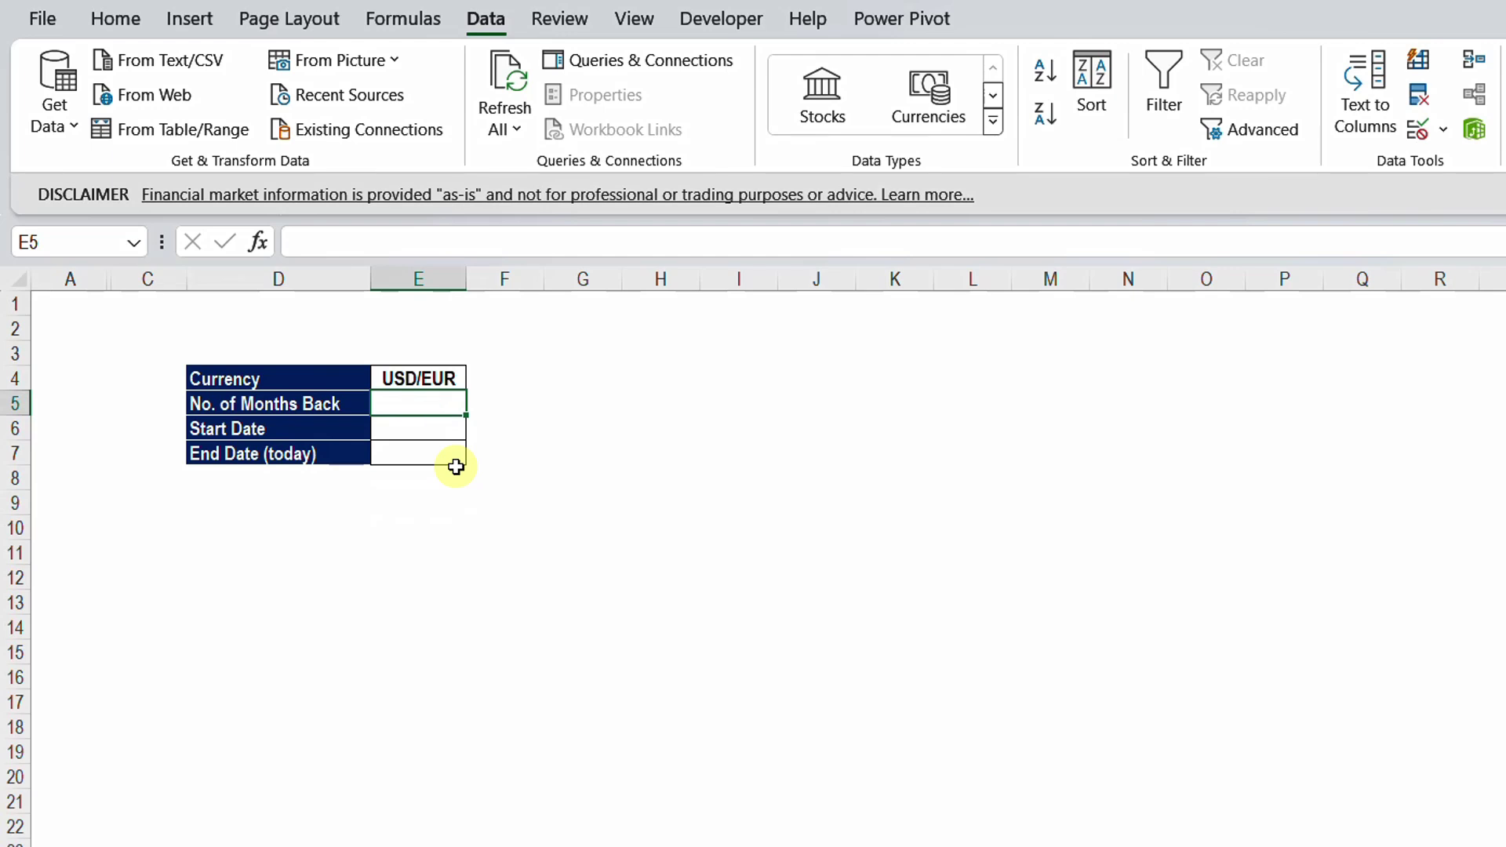
{"action": "type", "text": "6"}
{"action": "key", "text": "Return"}
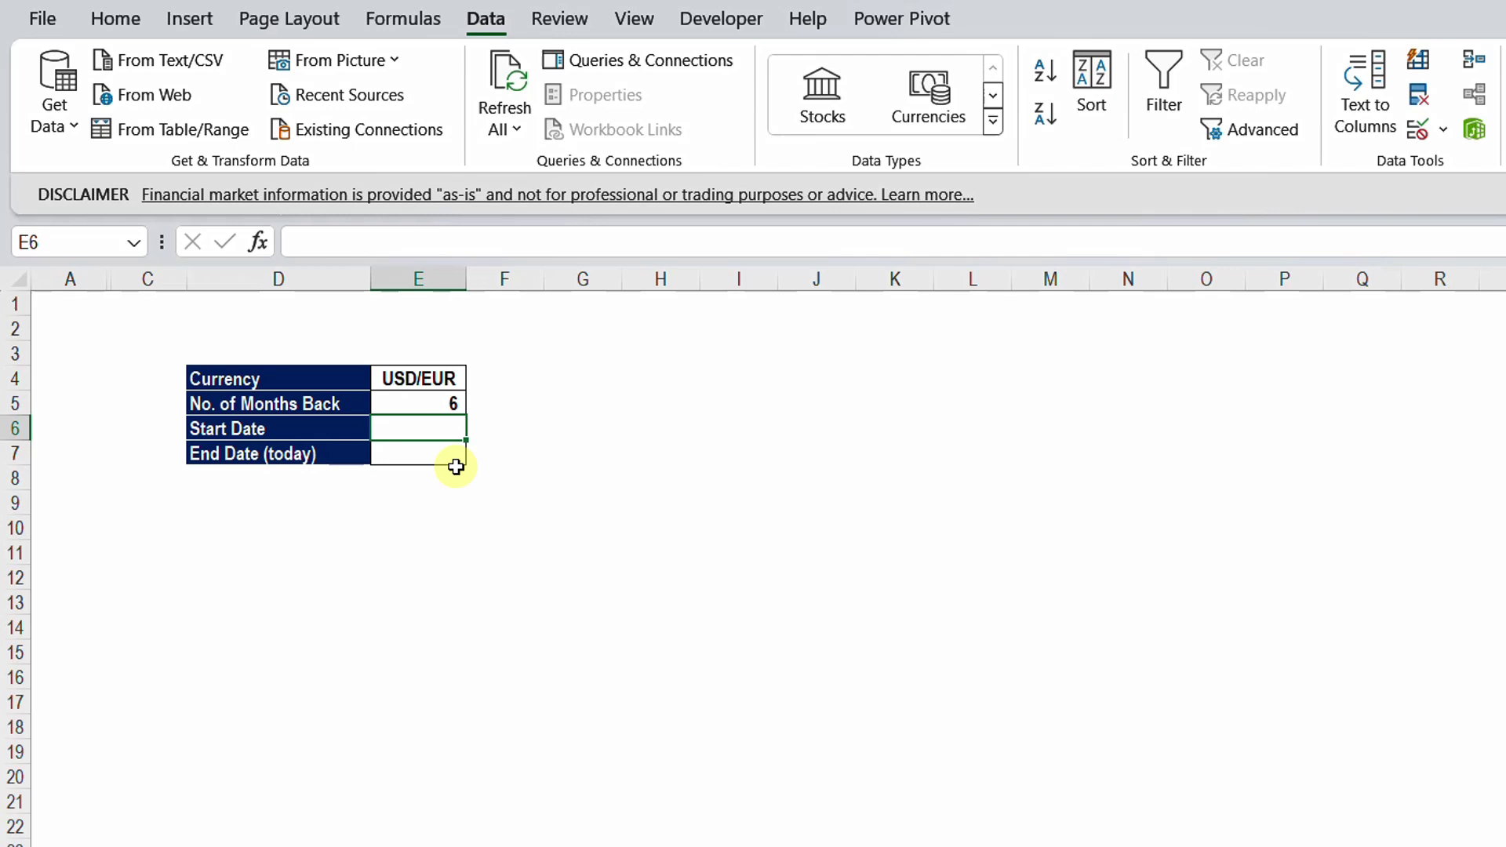
{"action": "left_click", "coordinate": [456, 464]}
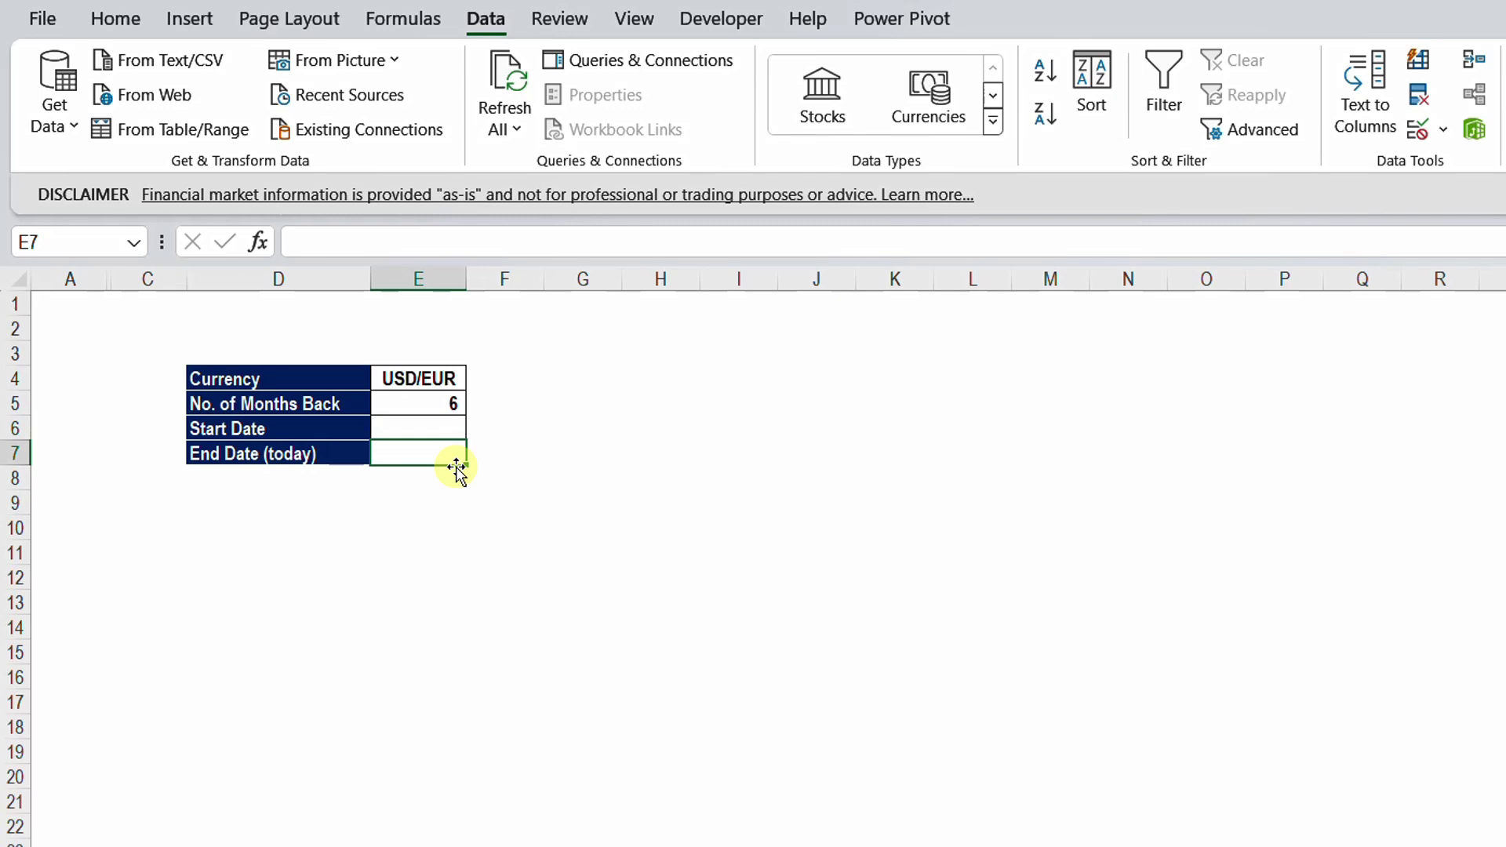
- Enter =TODAY() in End Date cell E7, showing 13-Mar-24
{"action": "type", "text": "=tod"}
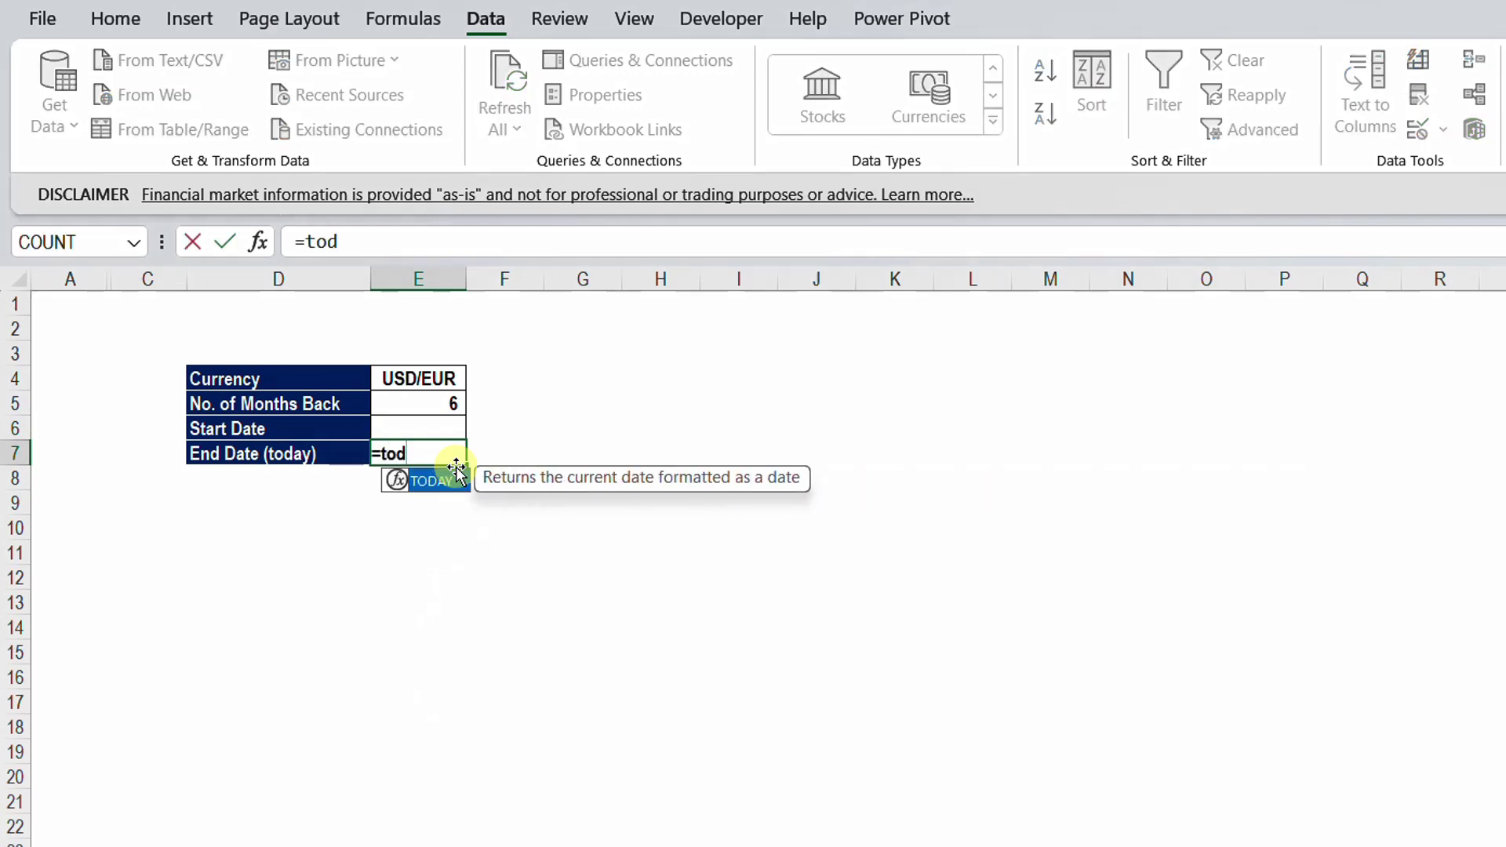
{"action": "key", "text": "Tab"}
{"action": "type", "text": ")"}
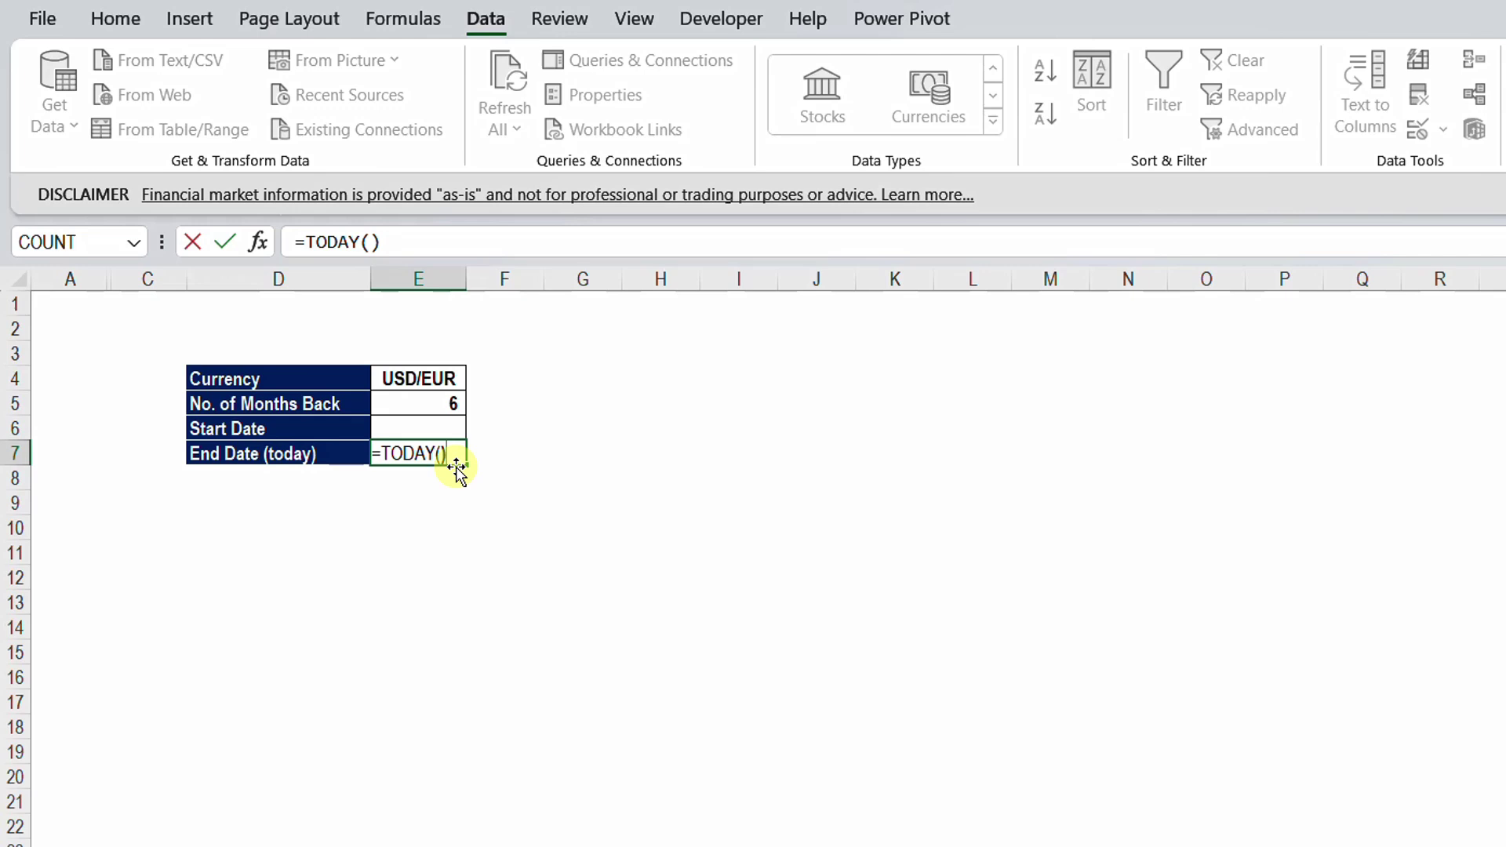
{"action": "key", "text": "ctrl+Return"}
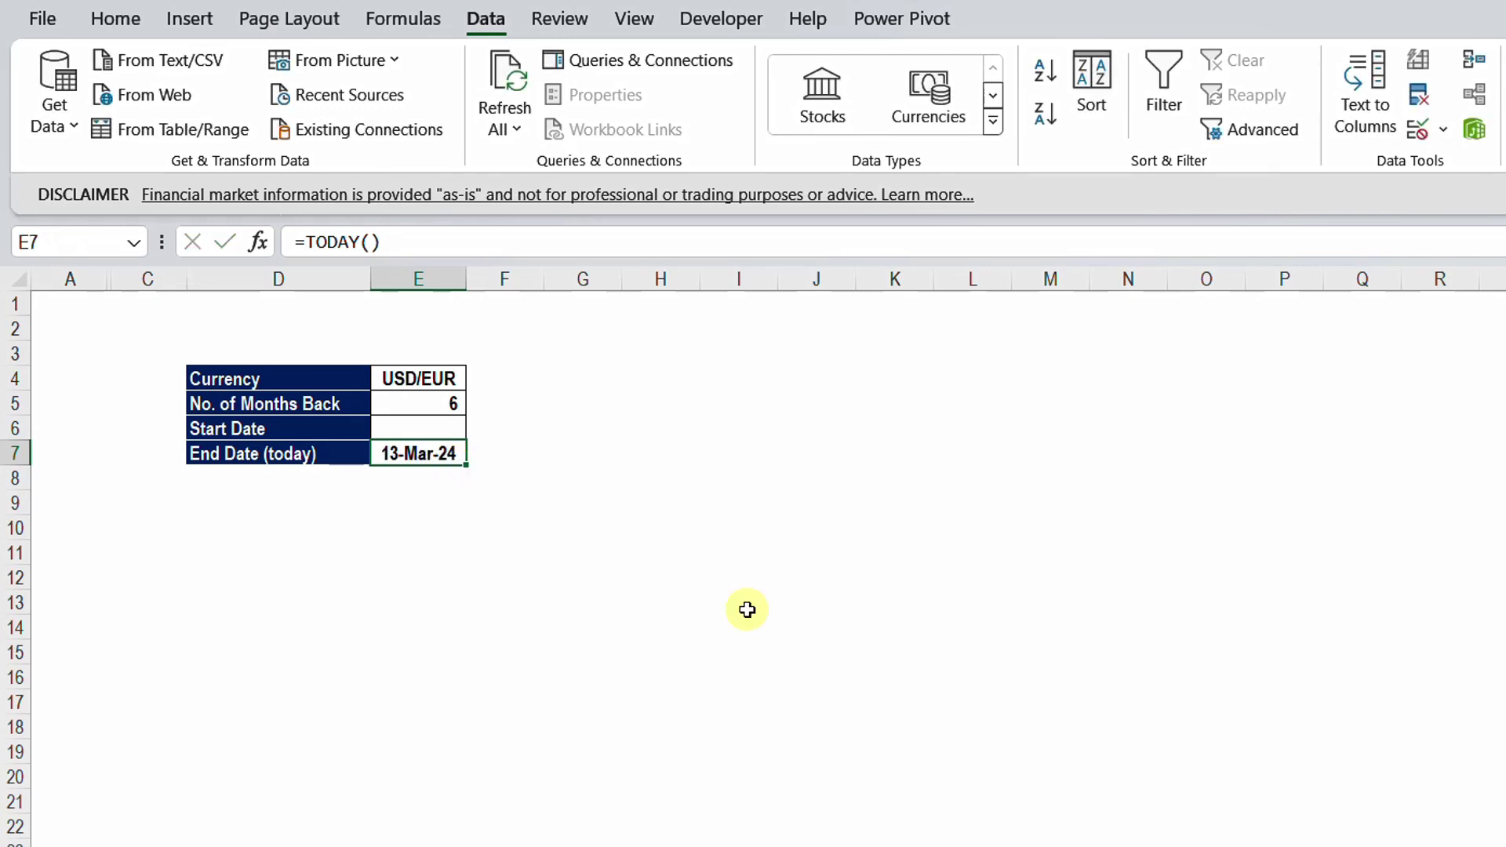
{"action": "key", "text": "Up"}
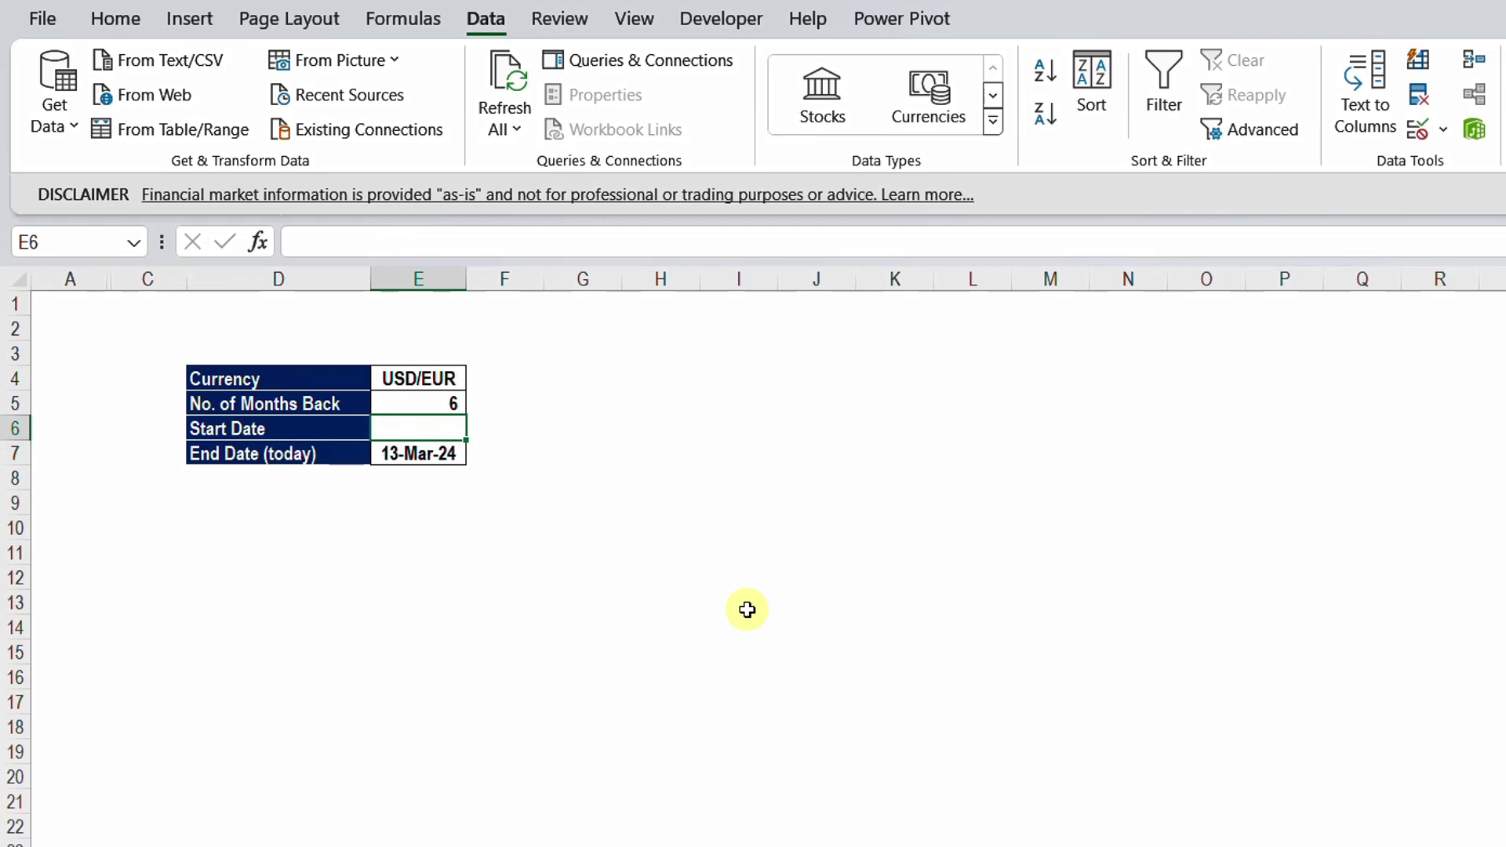
- Enter =EDATE(E7,-E5) in Start Date cell E6, giving 13-Sep-23, and review both formulas
{"action": "type", "text": "=ed"}
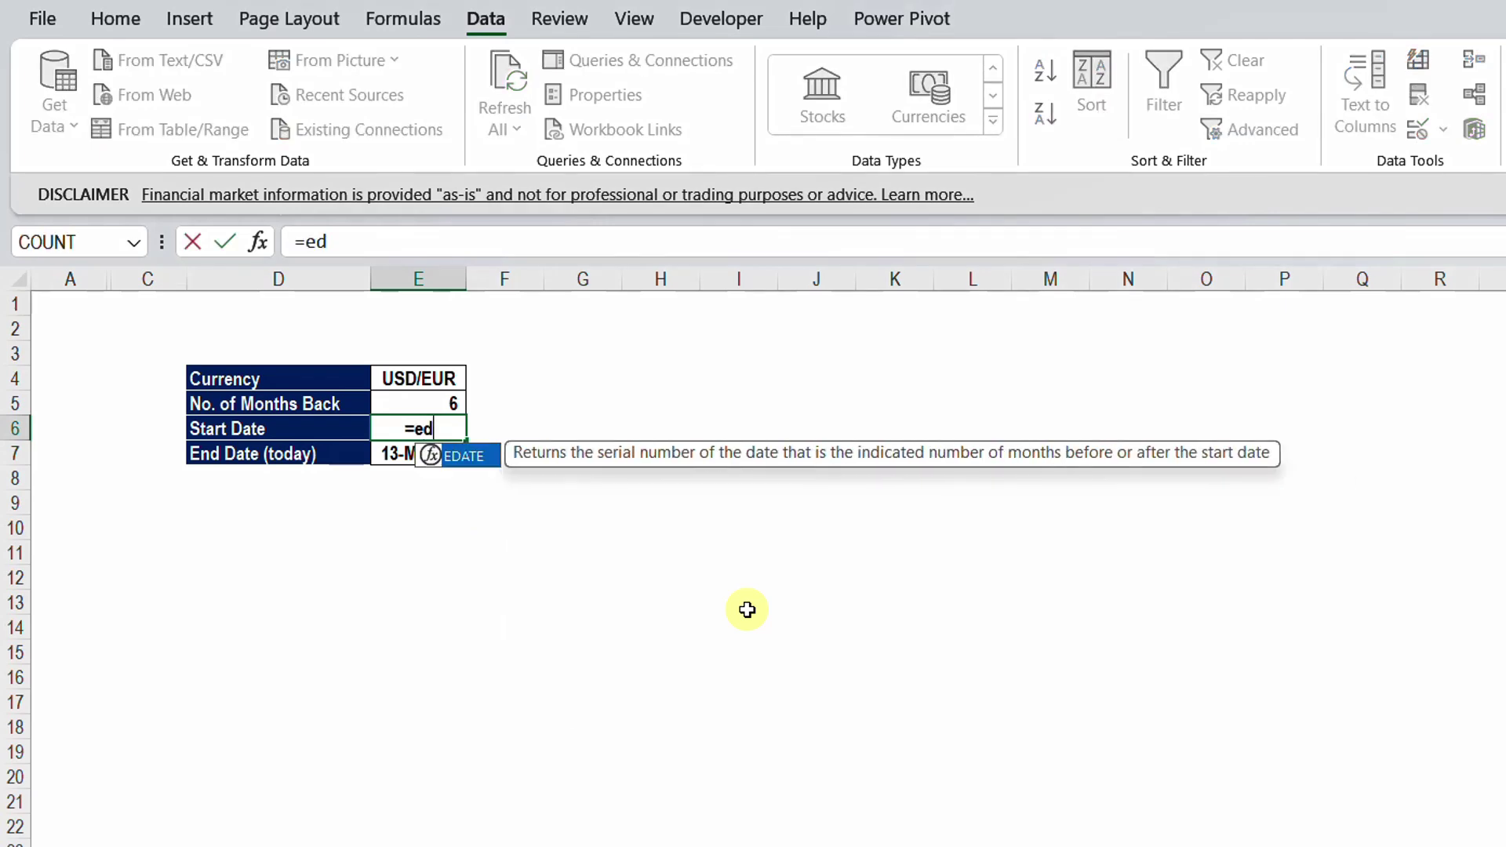
{"action": "key", "text": "Tab"}
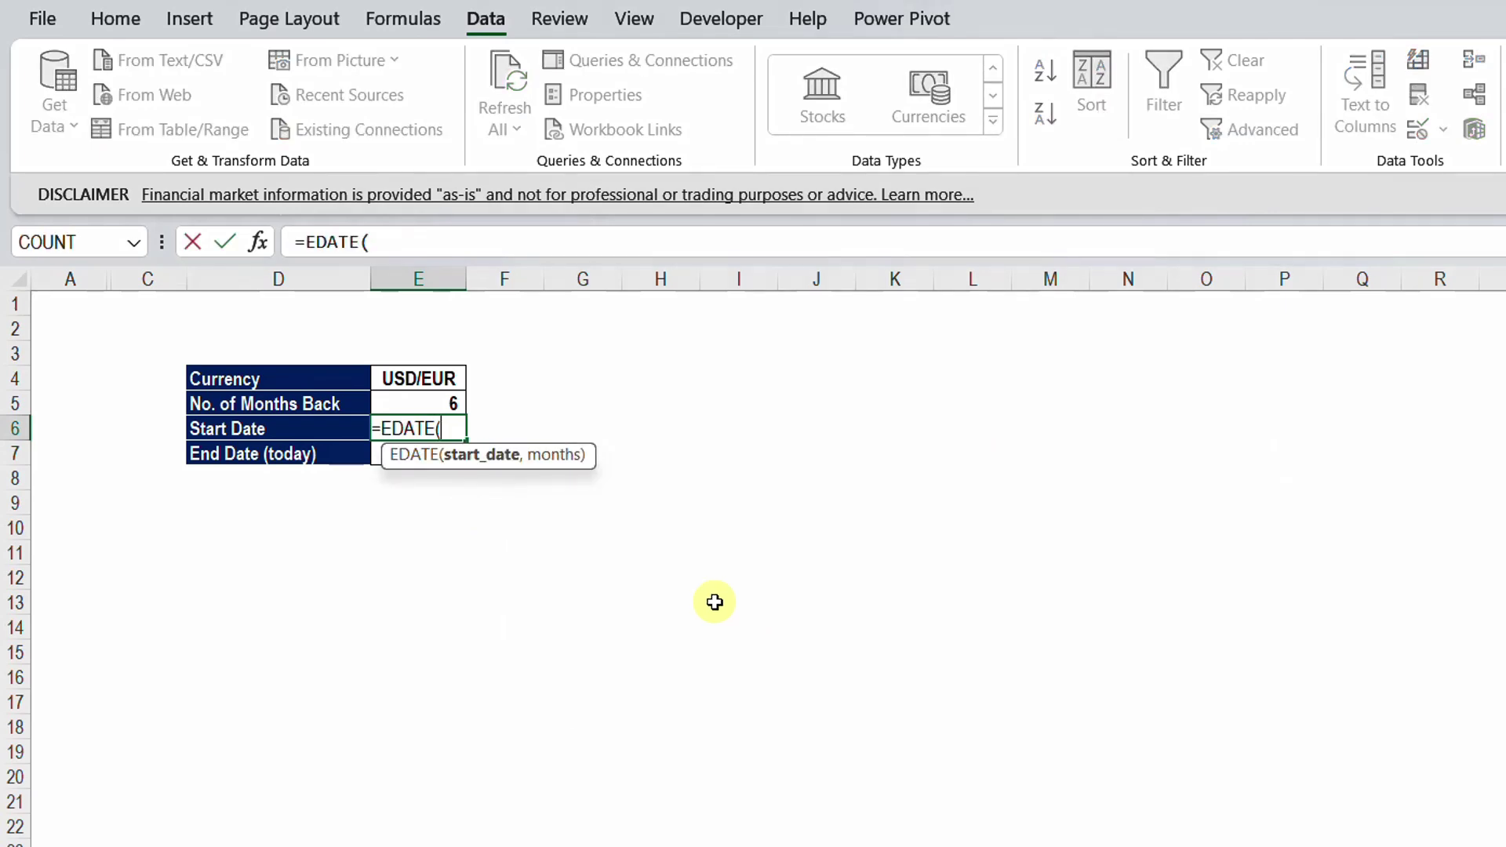
{"action": "key", "text": "Down"}
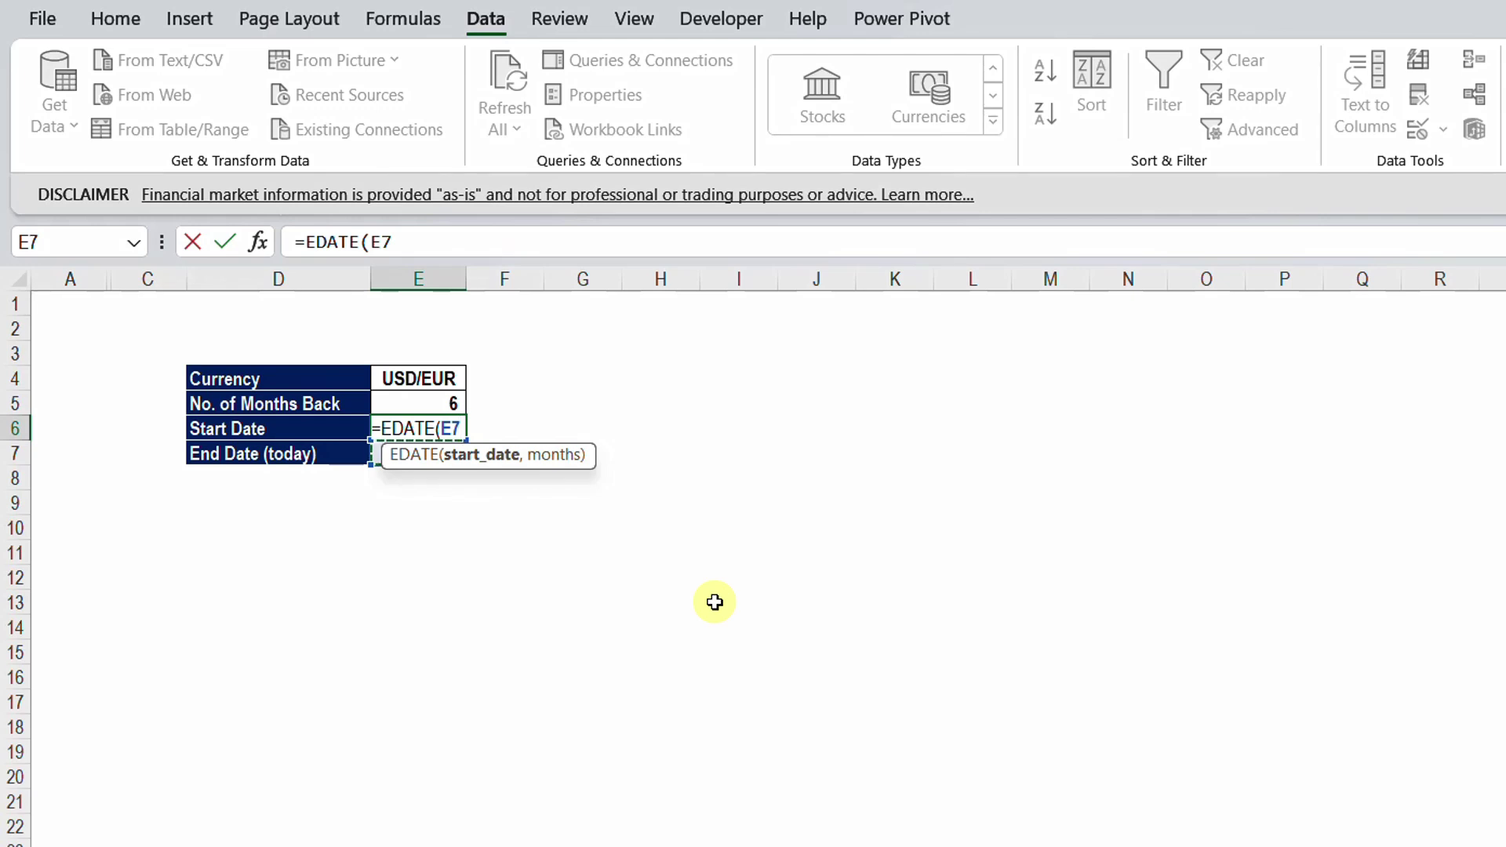
{"action": "type", "text": ","}
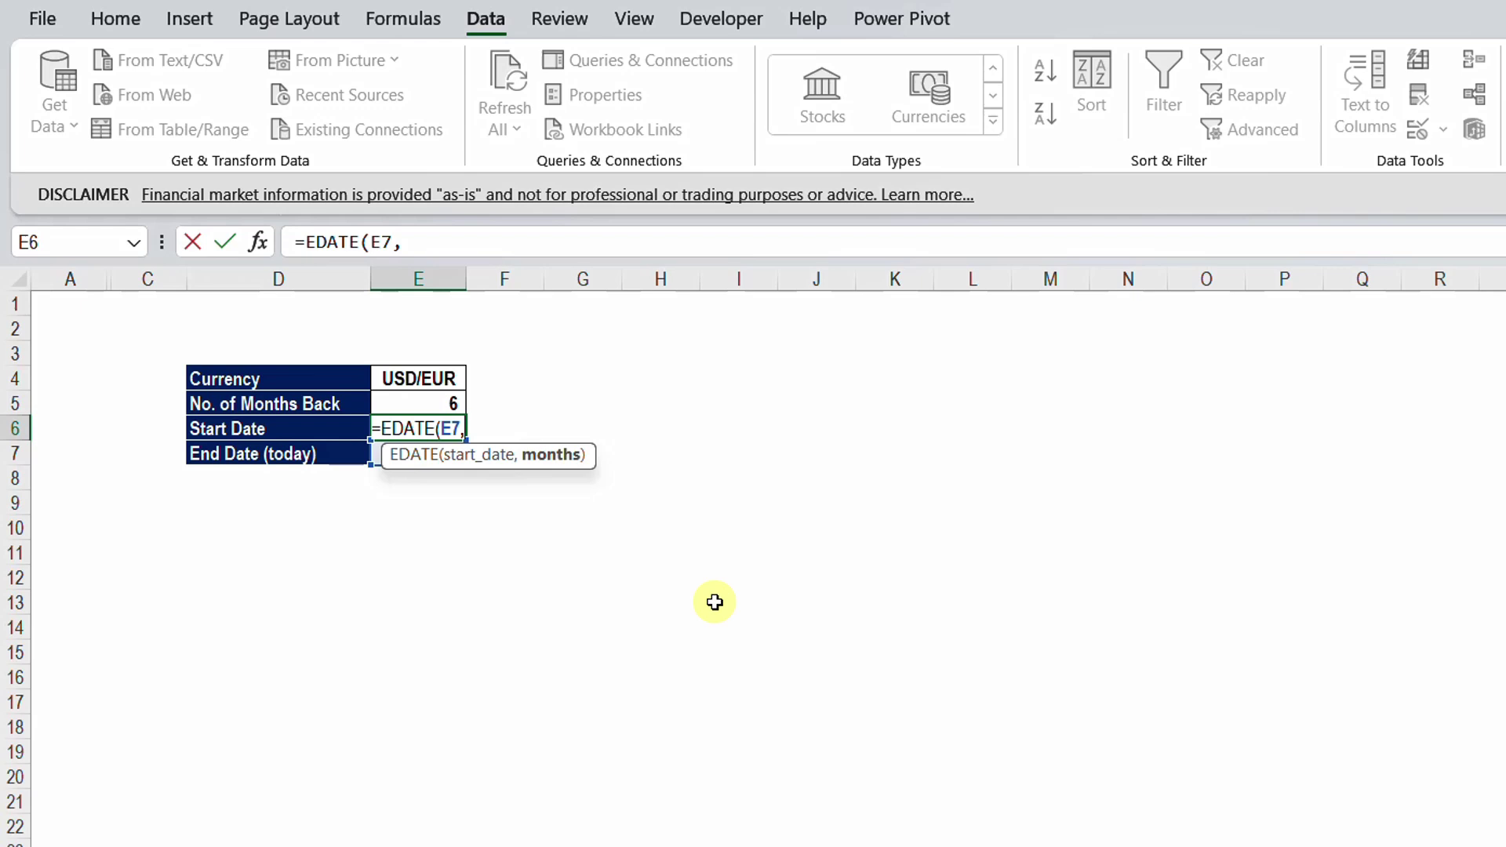
{"action": "type", "text": "-"}
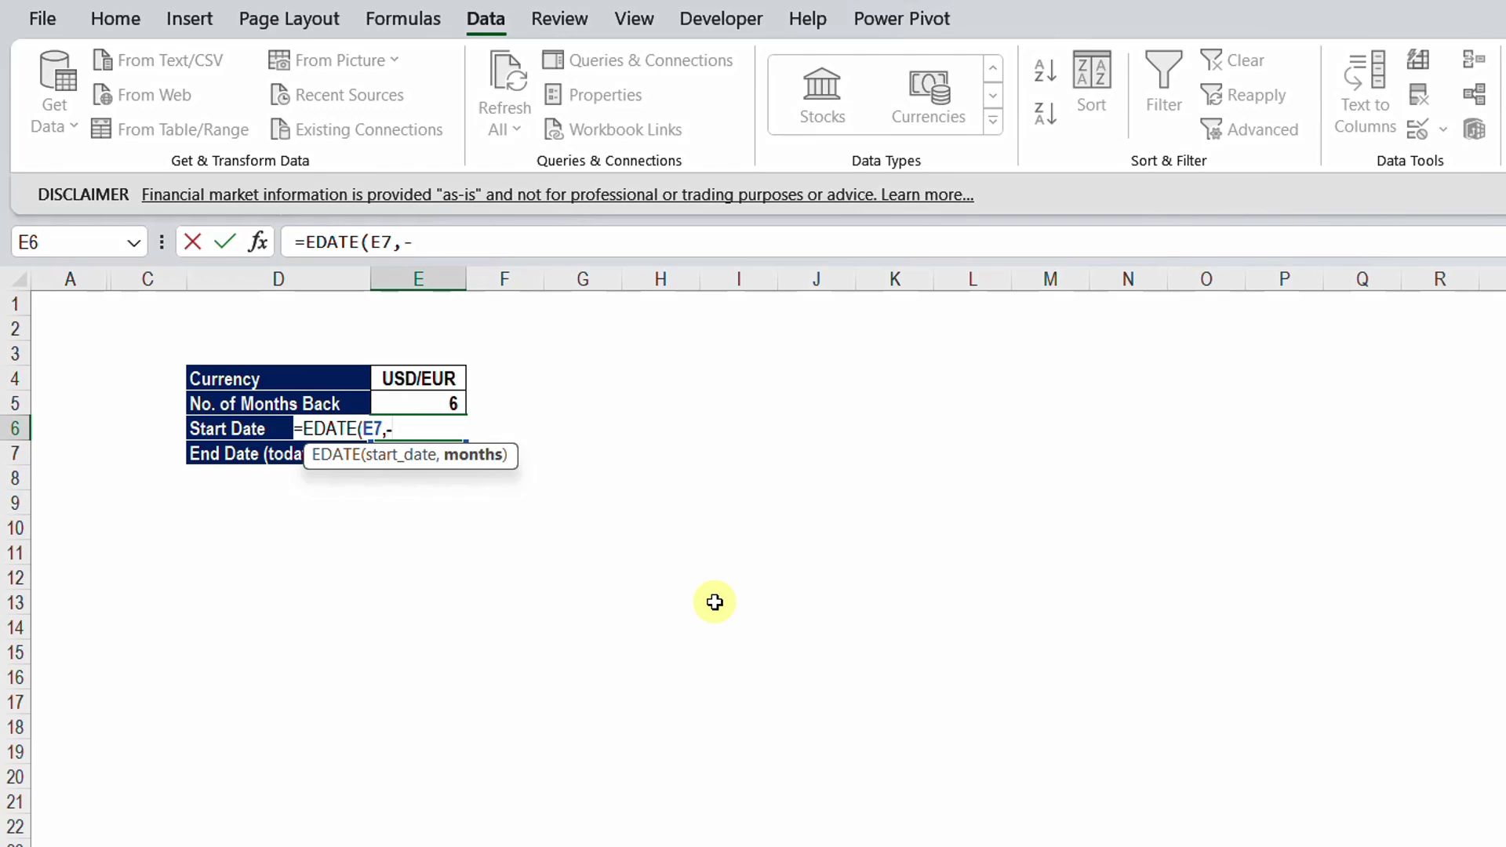
{"action": "key", "text": "Up"}
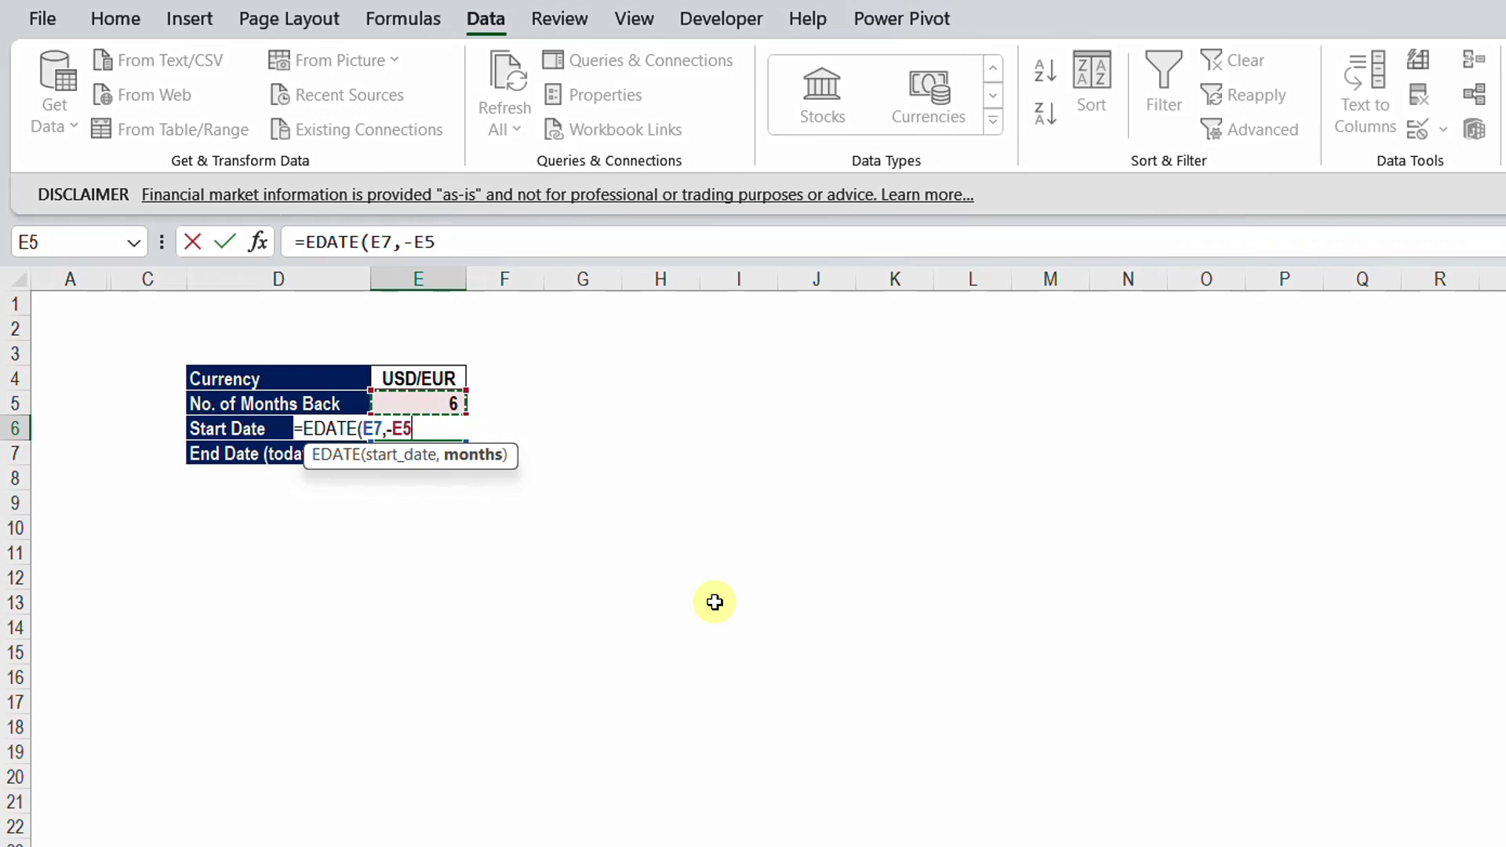
{"action": "type", "text": ")"}
{"action": "key", "text": "Return"}
{"action": "key", "text": "Return"}
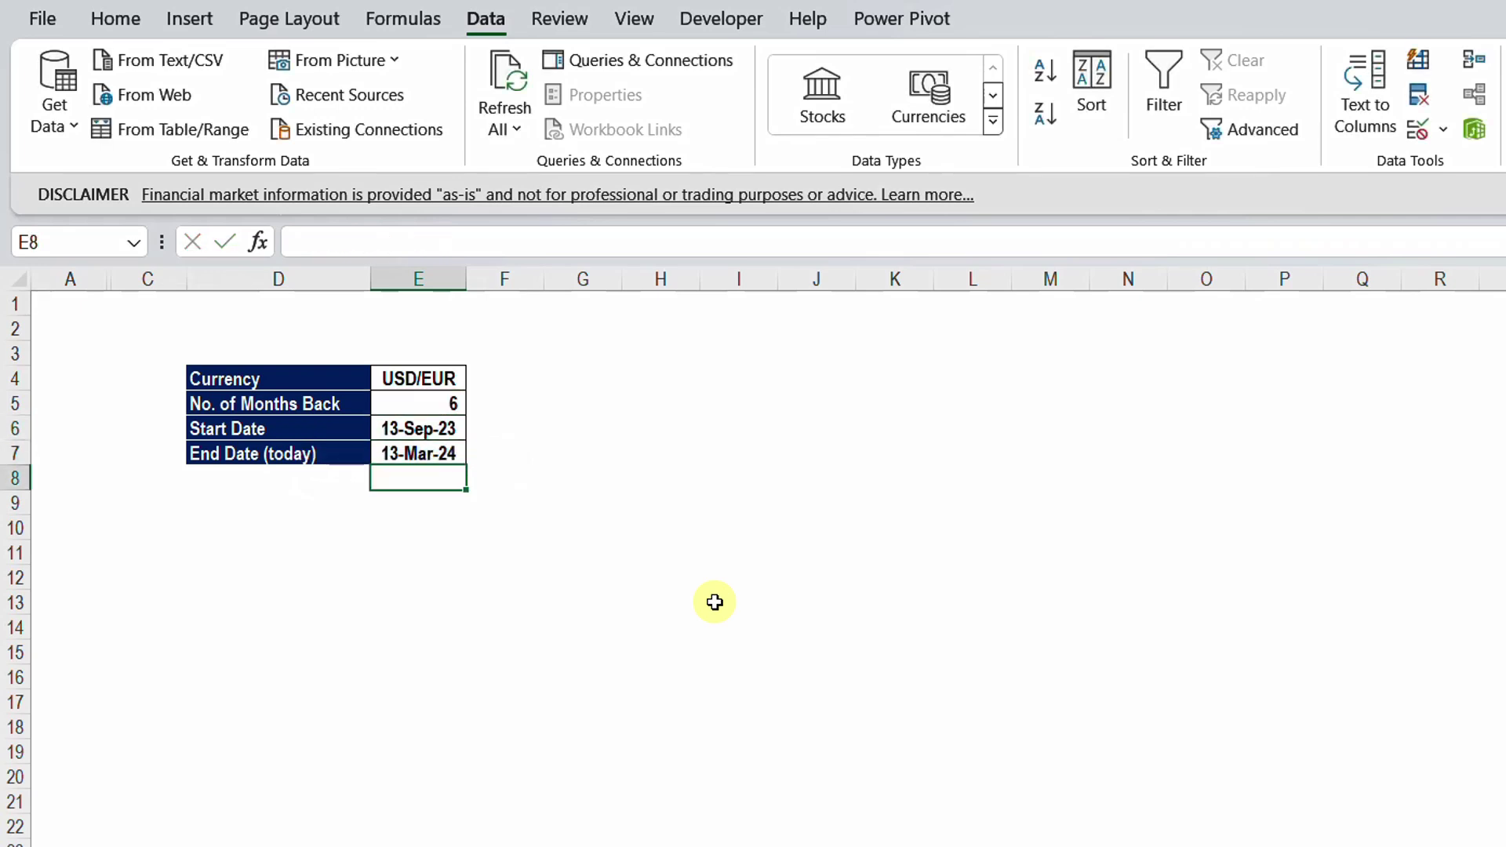
{"action": "key", "text": "Up"}
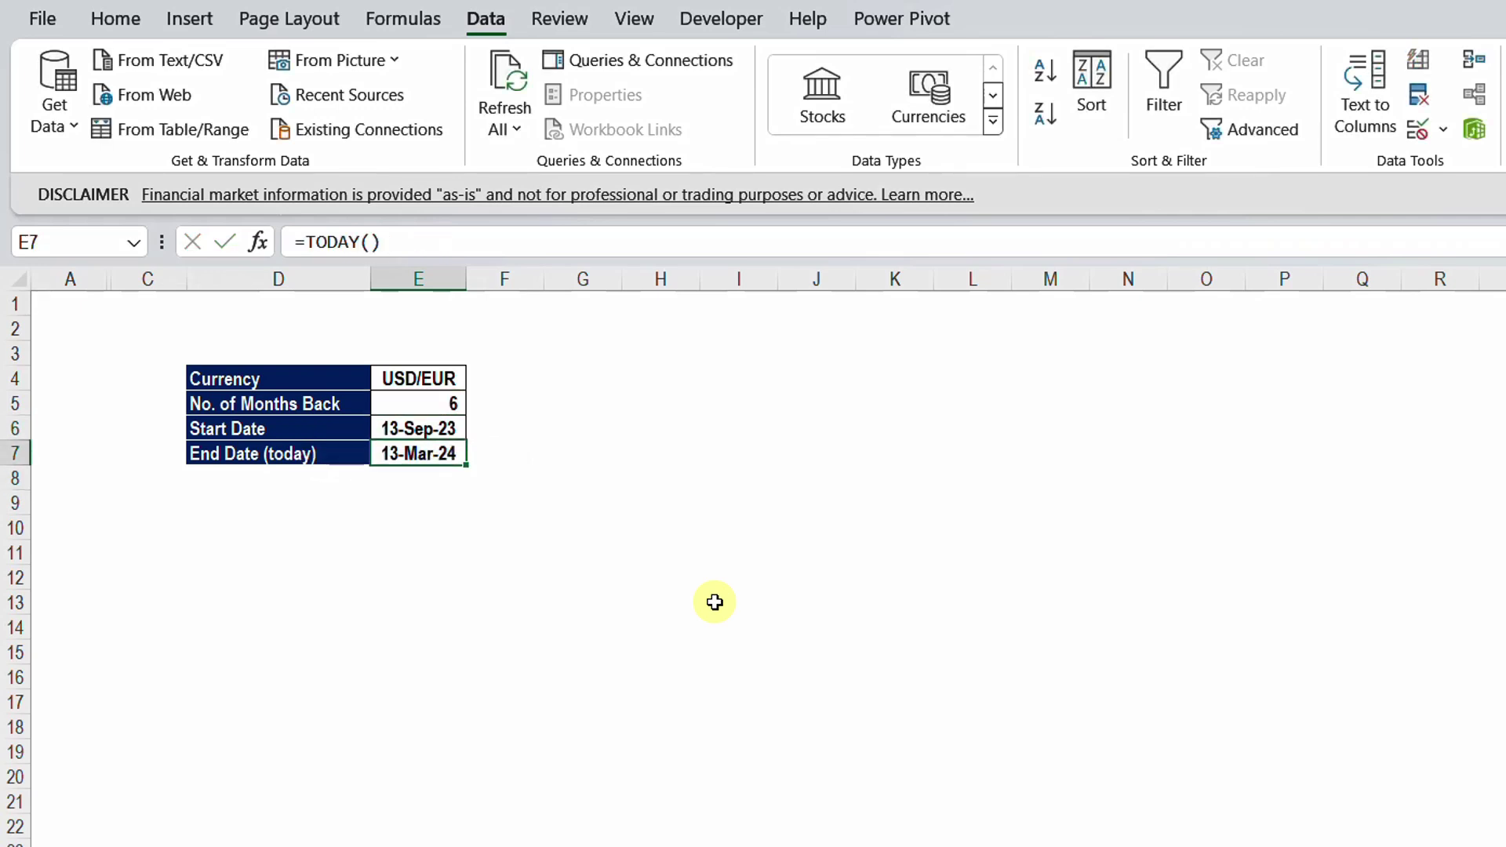
{"action": "key", "text": "Up"}
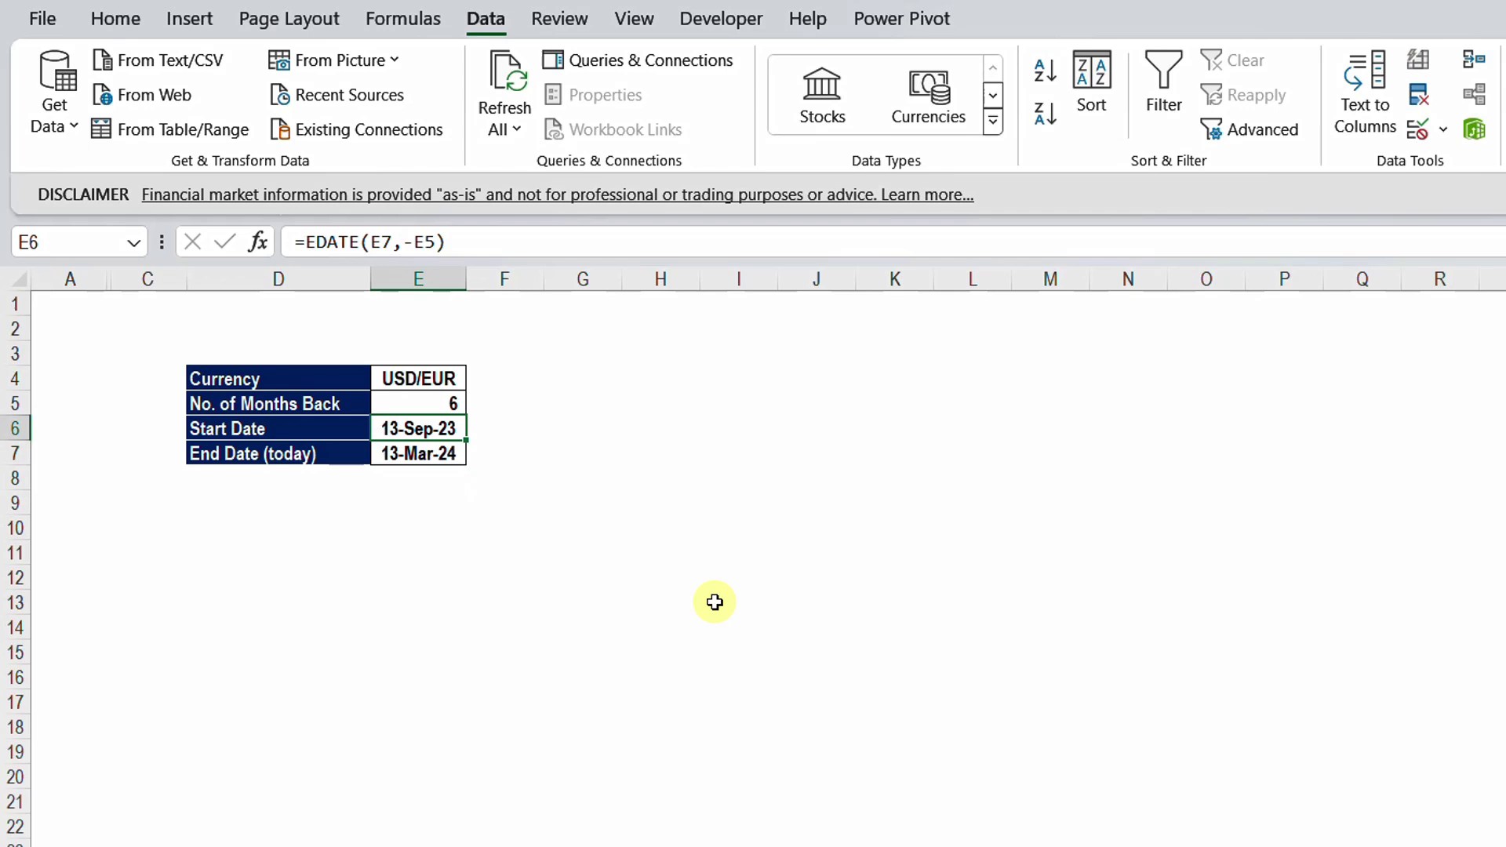
{"action": "key", "text": "Down"}
{"action": "key", "text": "Down"}
{"action": "key", "text": "Down"}
{"action": "key", "text": "Down"}
{"action": "key", "text": "Down"}
{"action": "key", "text": "Left"}
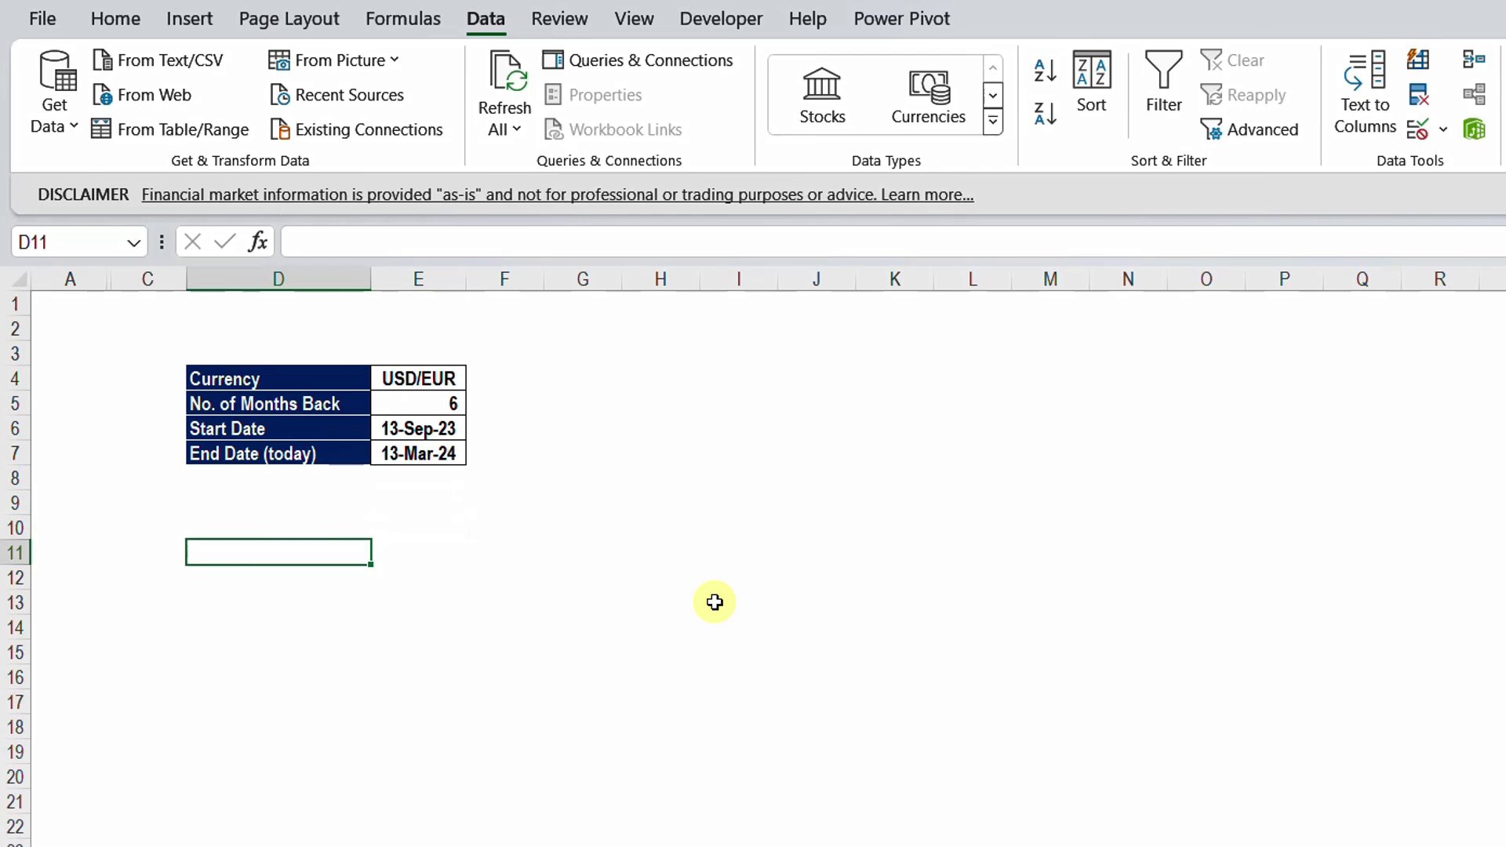
- Enter =STOCKHISTORY(E4,E6,E7,2) in D11 with the Monthly interval, spilling USD/EUR closes Sep-23 to Mar-24
{"action": "type", "text": "=sto"}
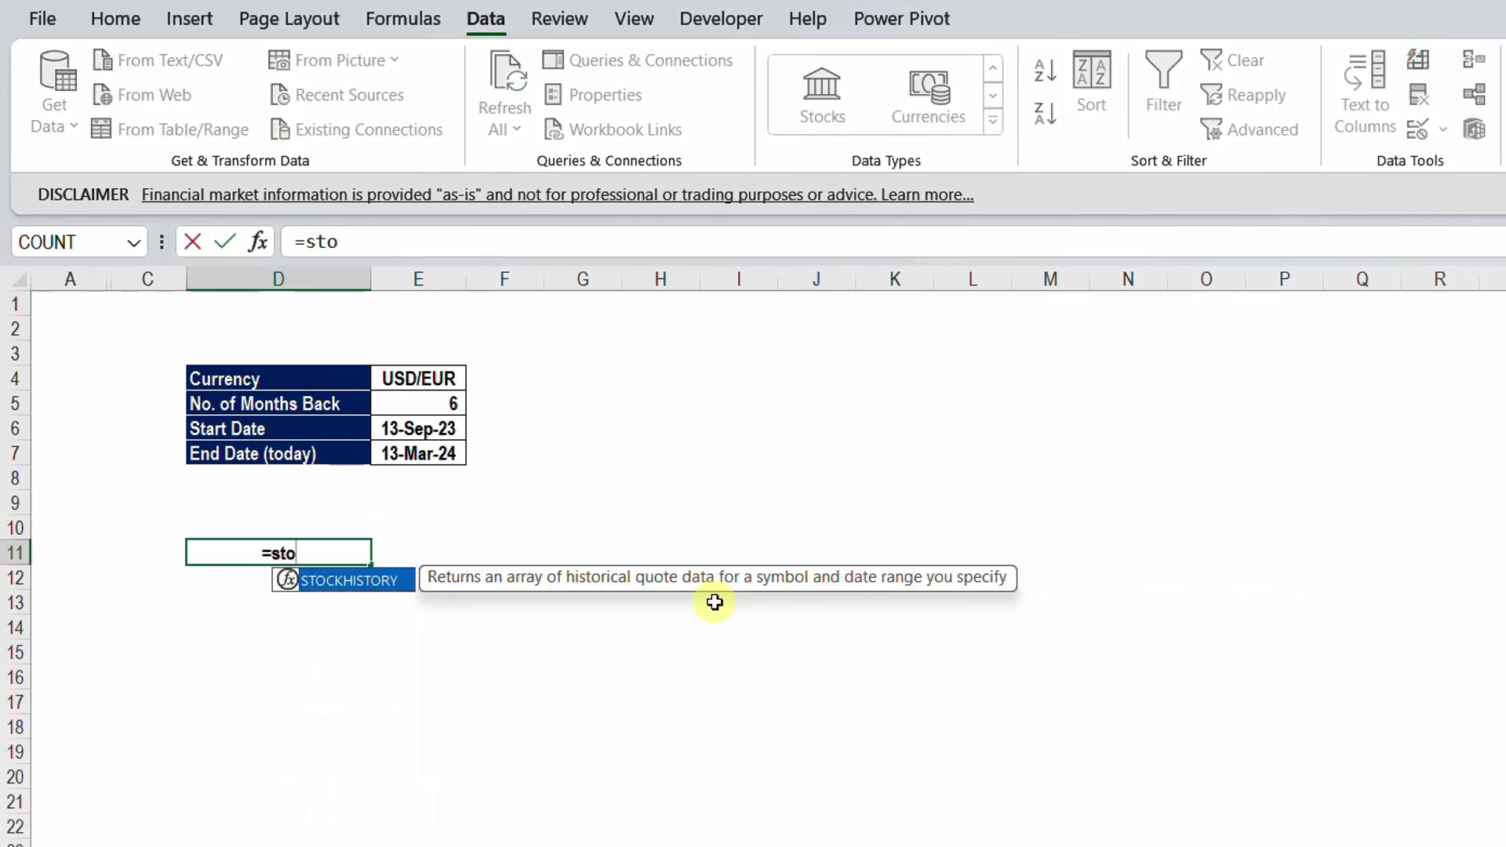
{"action": "key", "text": "Tab"}
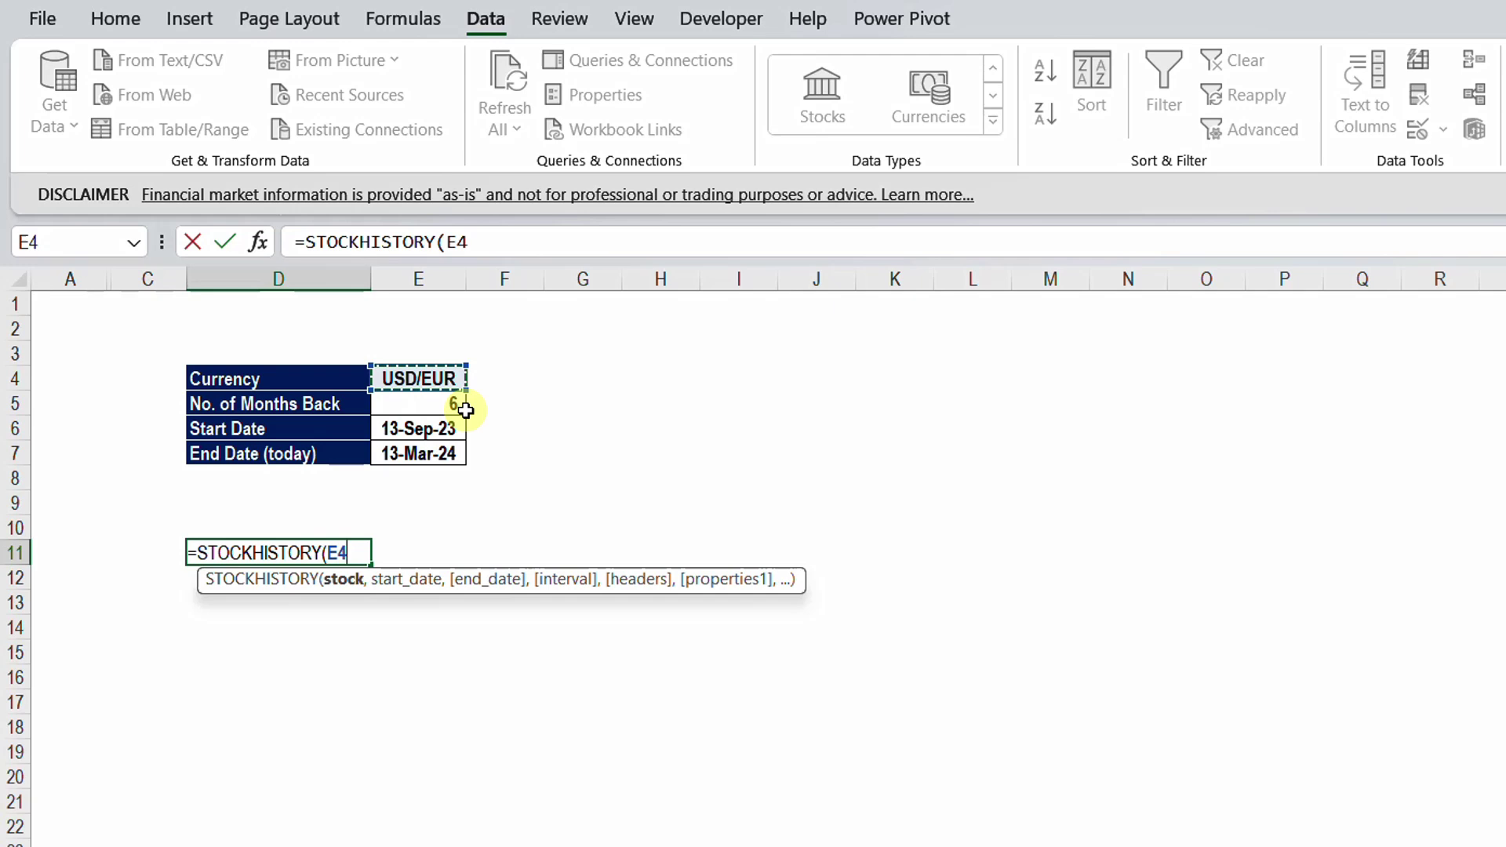
{"action": "type", "text": ","}
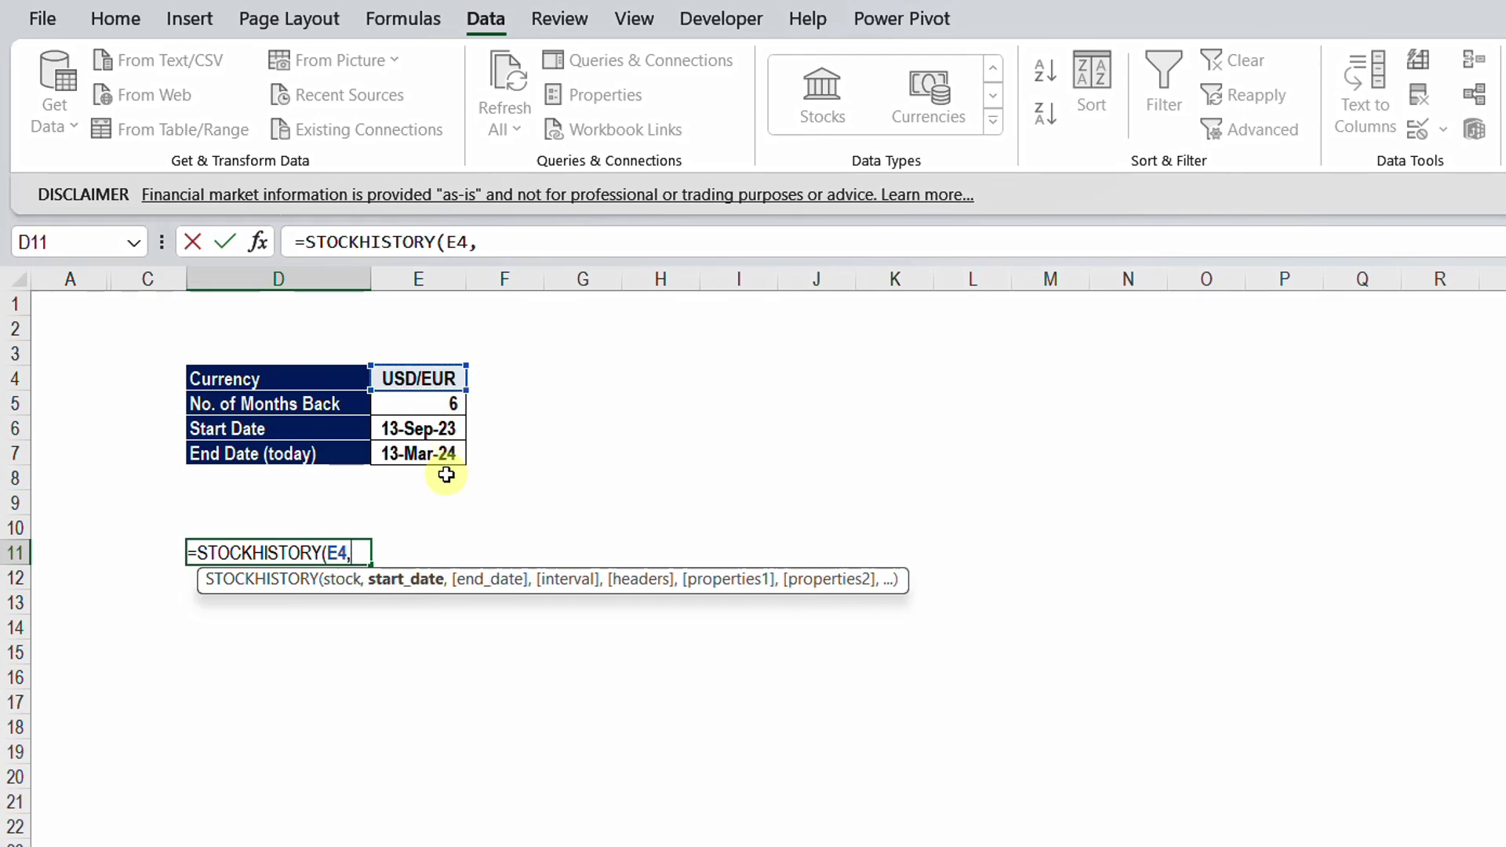
{"action": "left_click", "coordinate": [433, 428]}
{"action": "type", "text": ","}
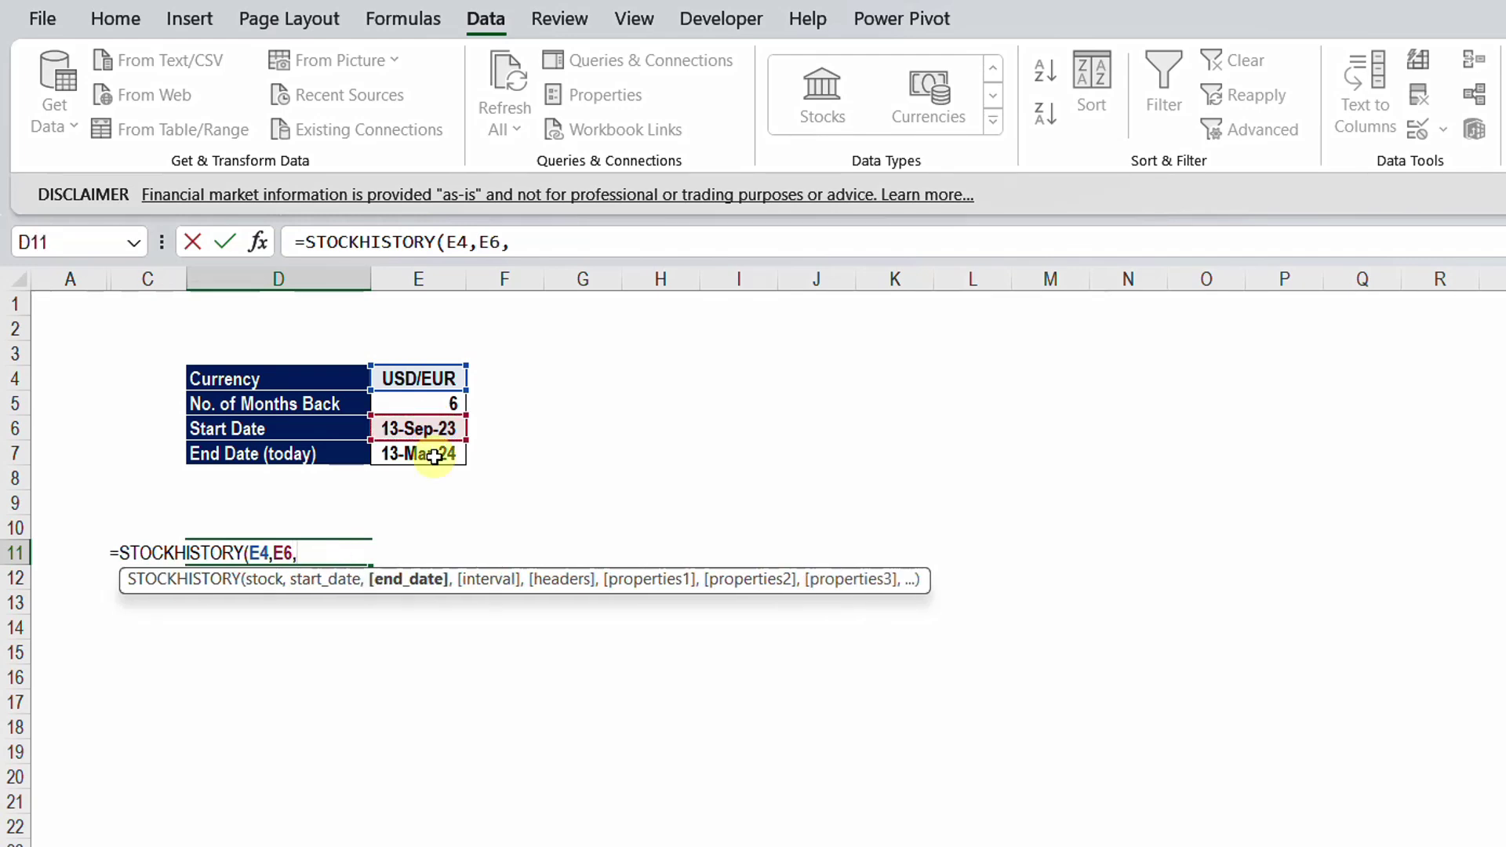
{"action": "left_click", "coordinate": [436, 456]}
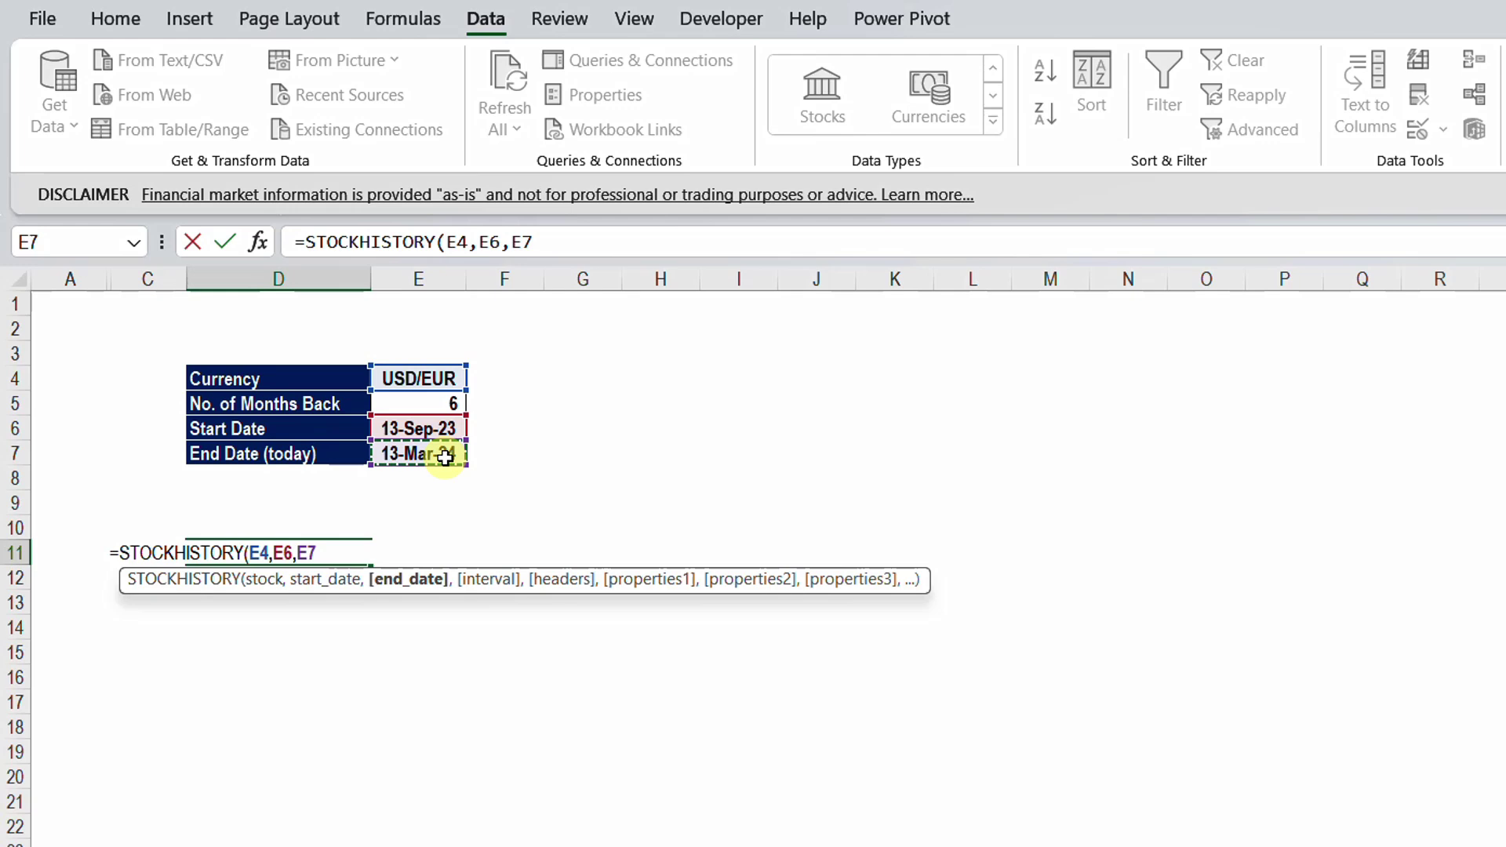
{"action": "type", "text": ","}
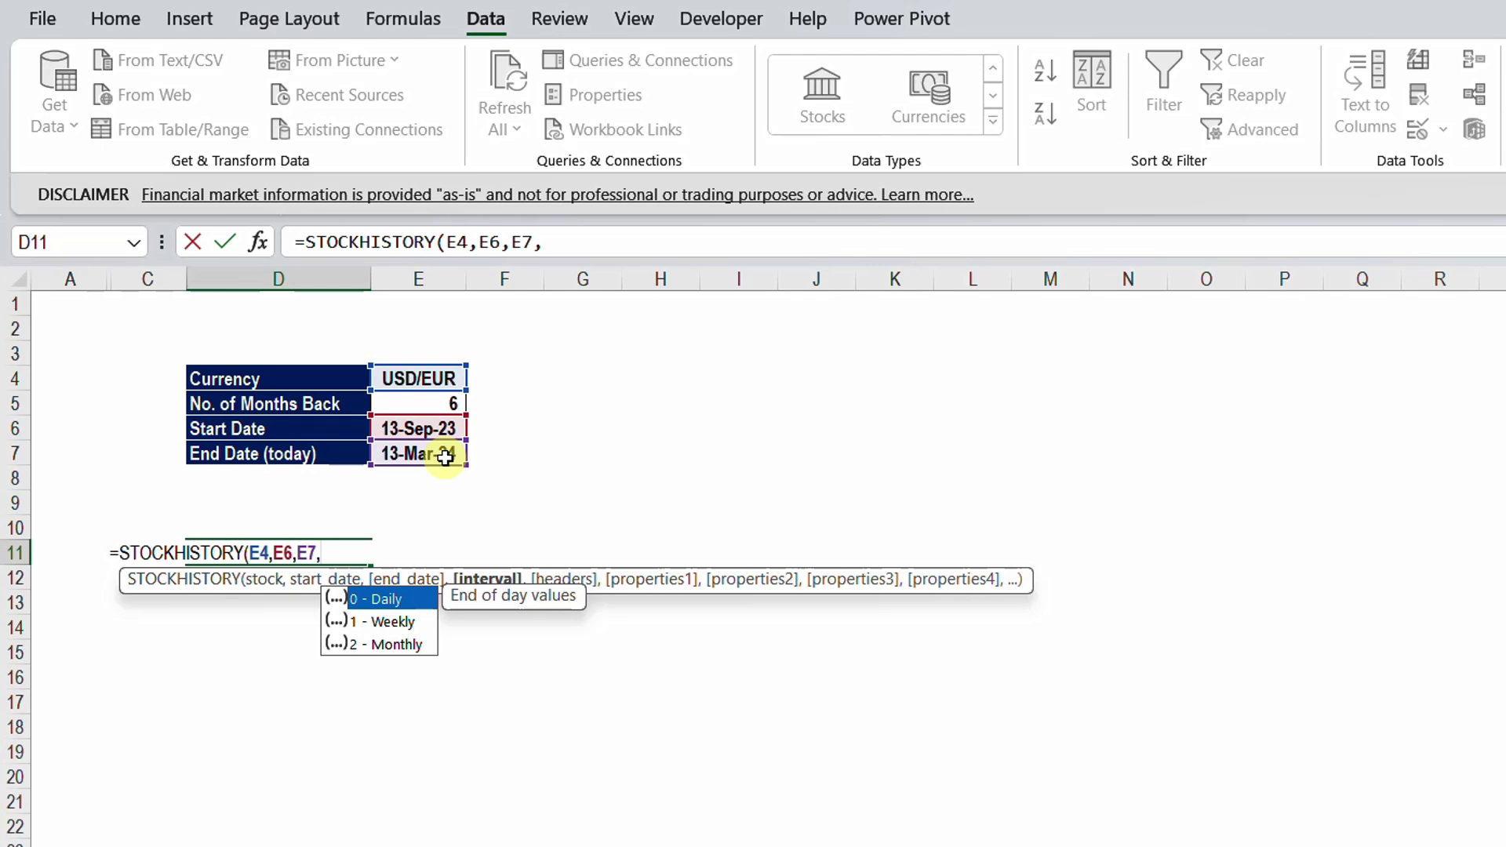
{"action": "key", "text": "Down"}
{"action": "key", "text": "Down"}
{"action": "key", "text": "Tab"}
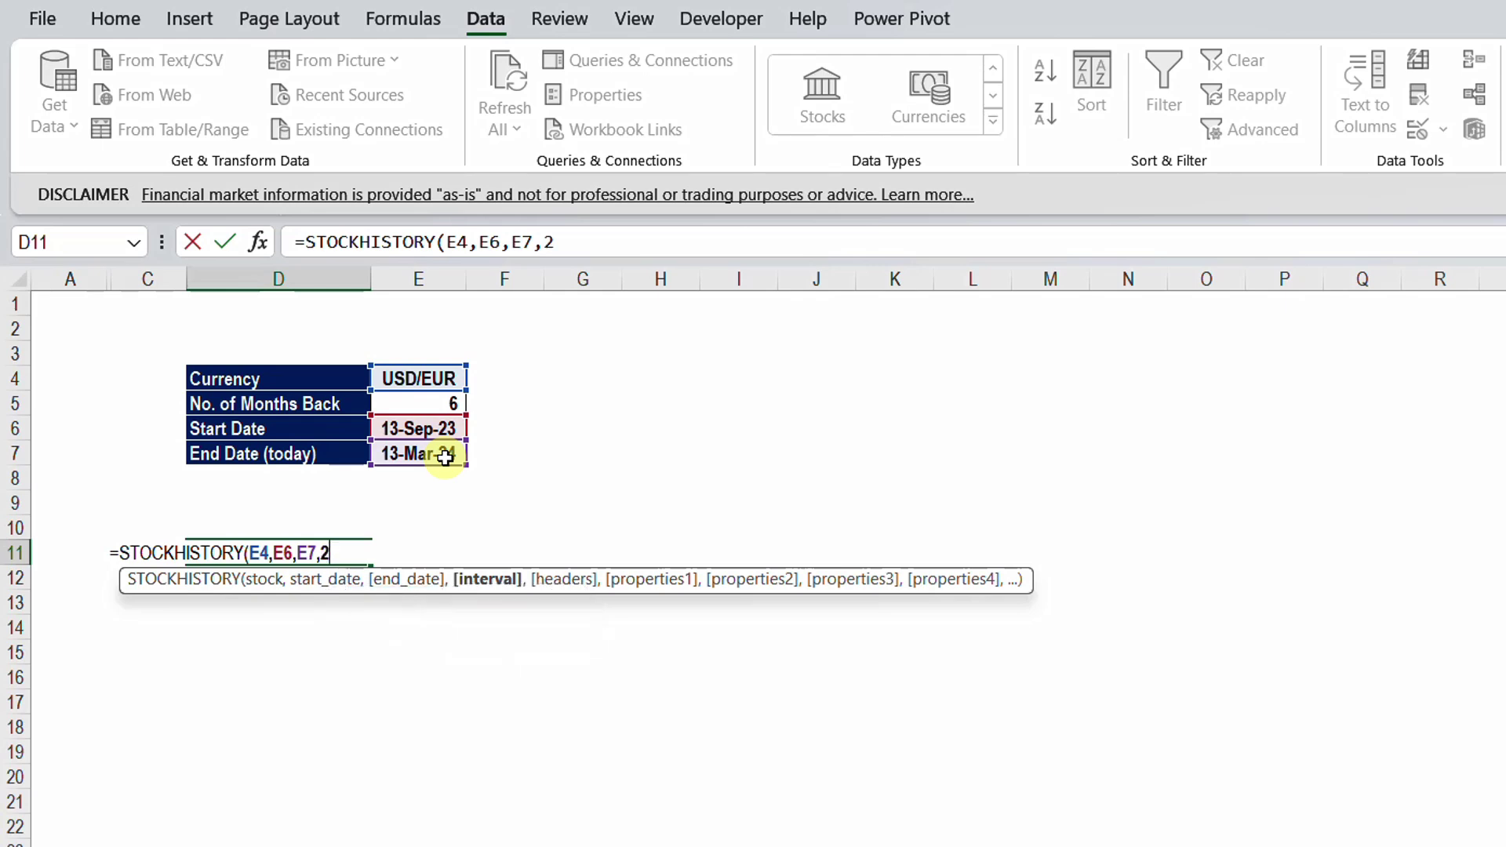
{"action": "type", "text": ")"}
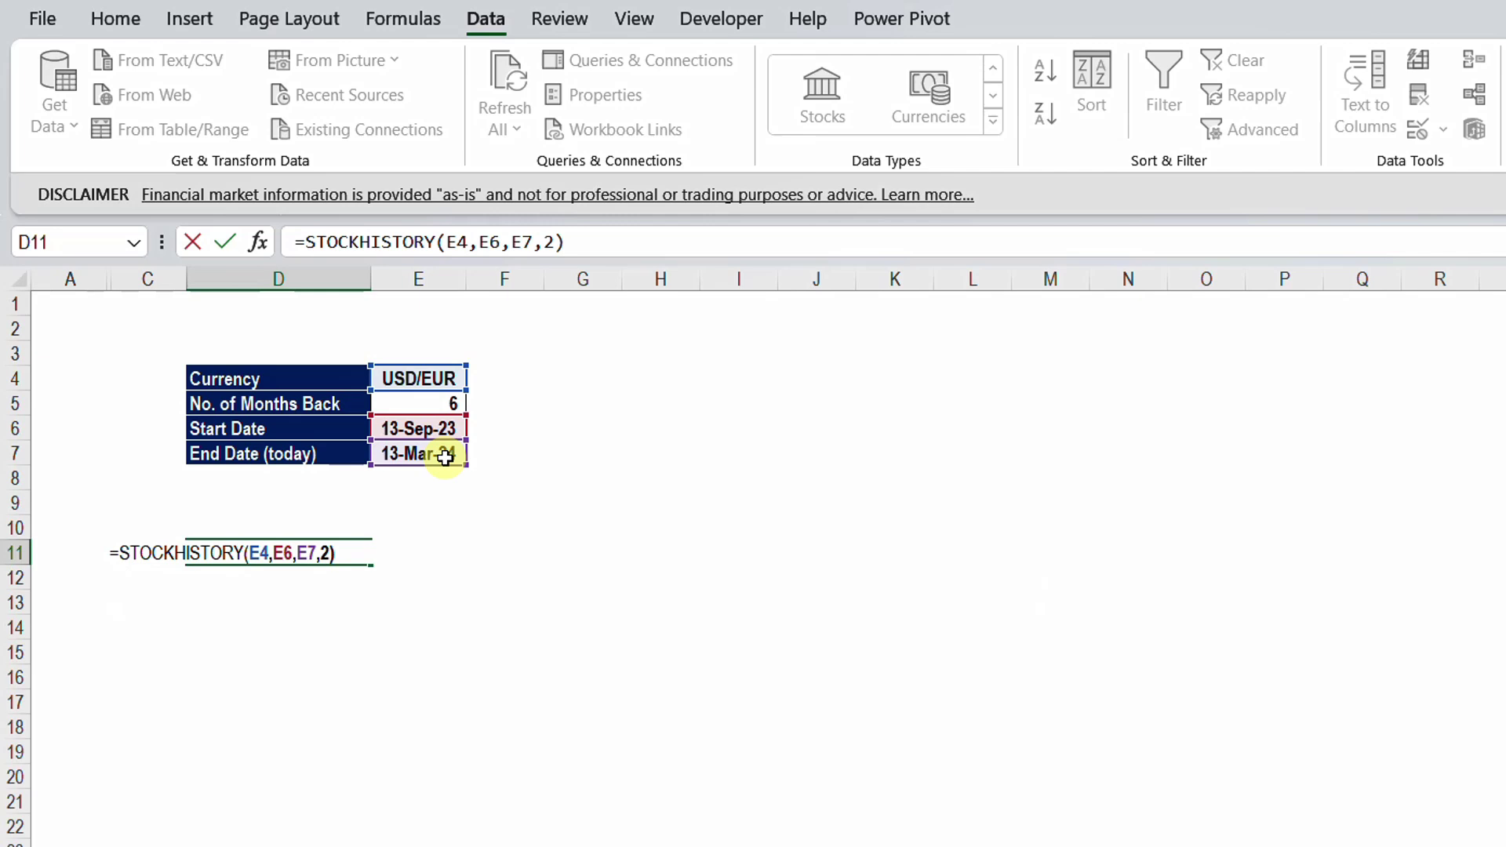
{"action": "key", "text": "Return"}
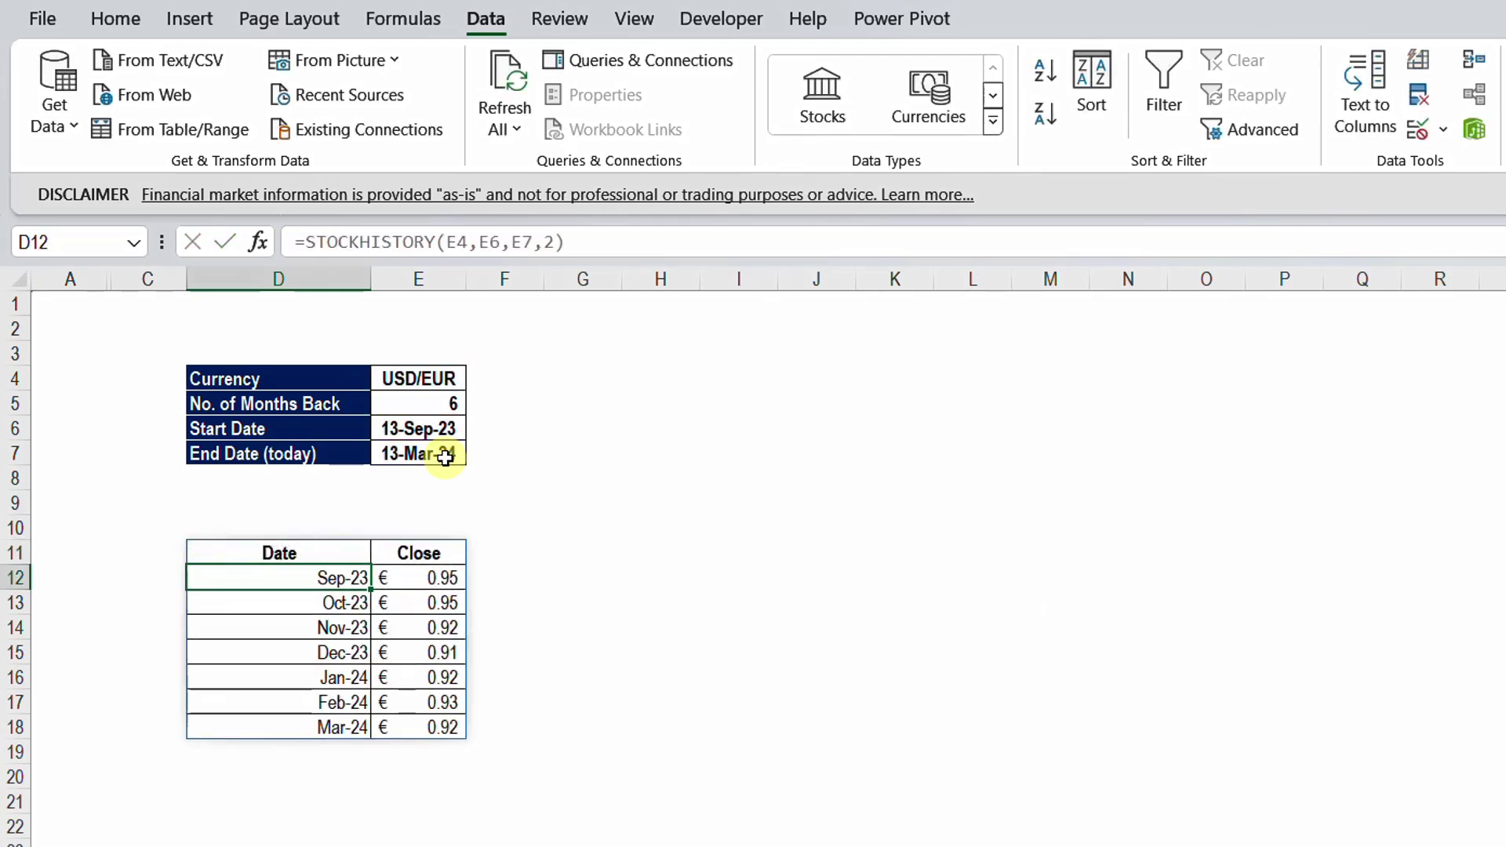
- Review the D11 formula and the spilled Close values in column E
{"action": "key", "text": "Up"}
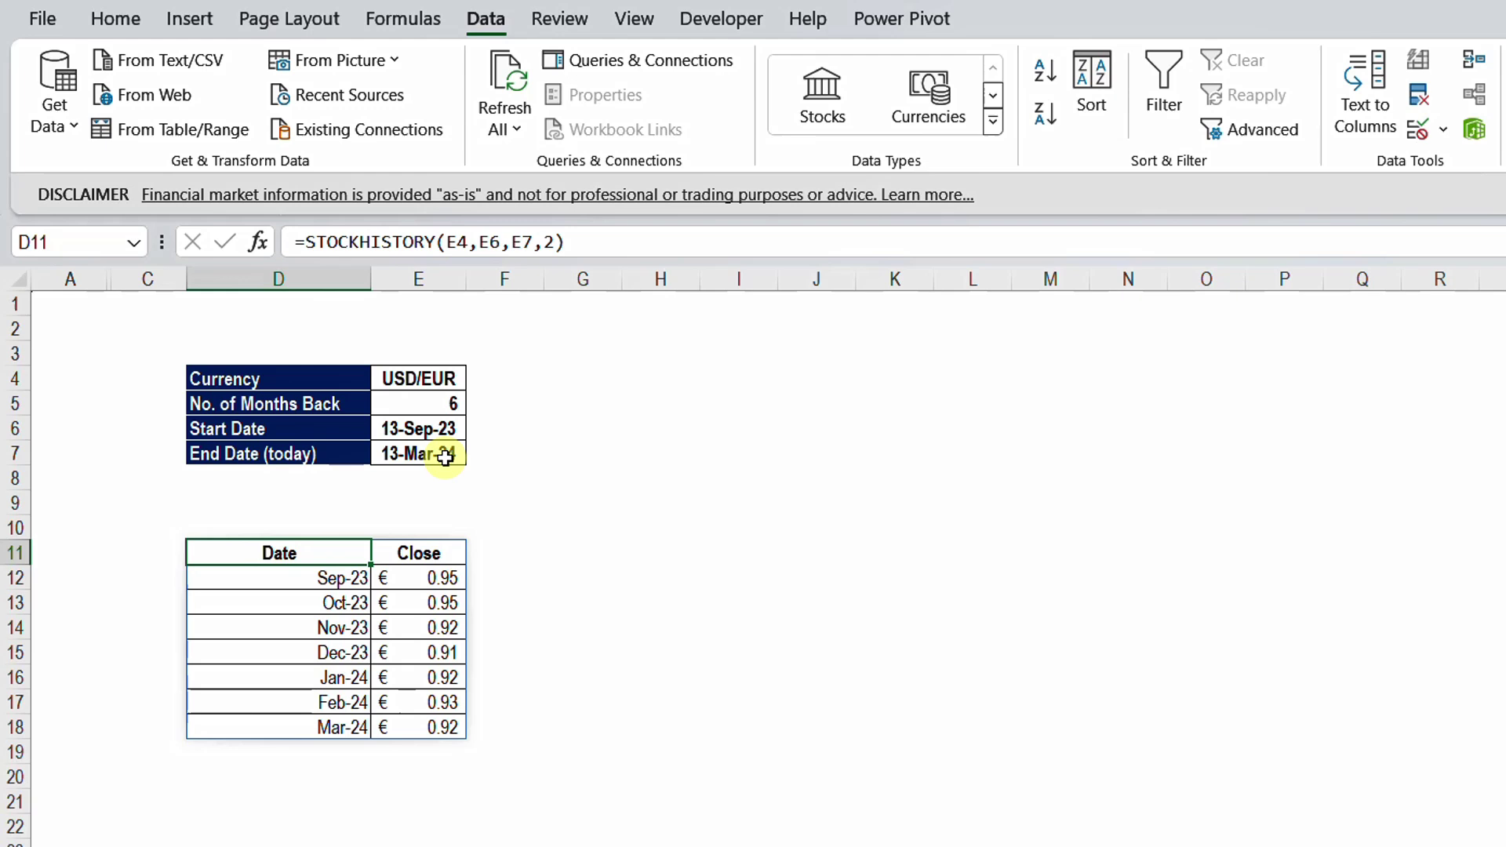
{"action": "key", "text": "Down"}
{"action": "key", "text": "Right"}
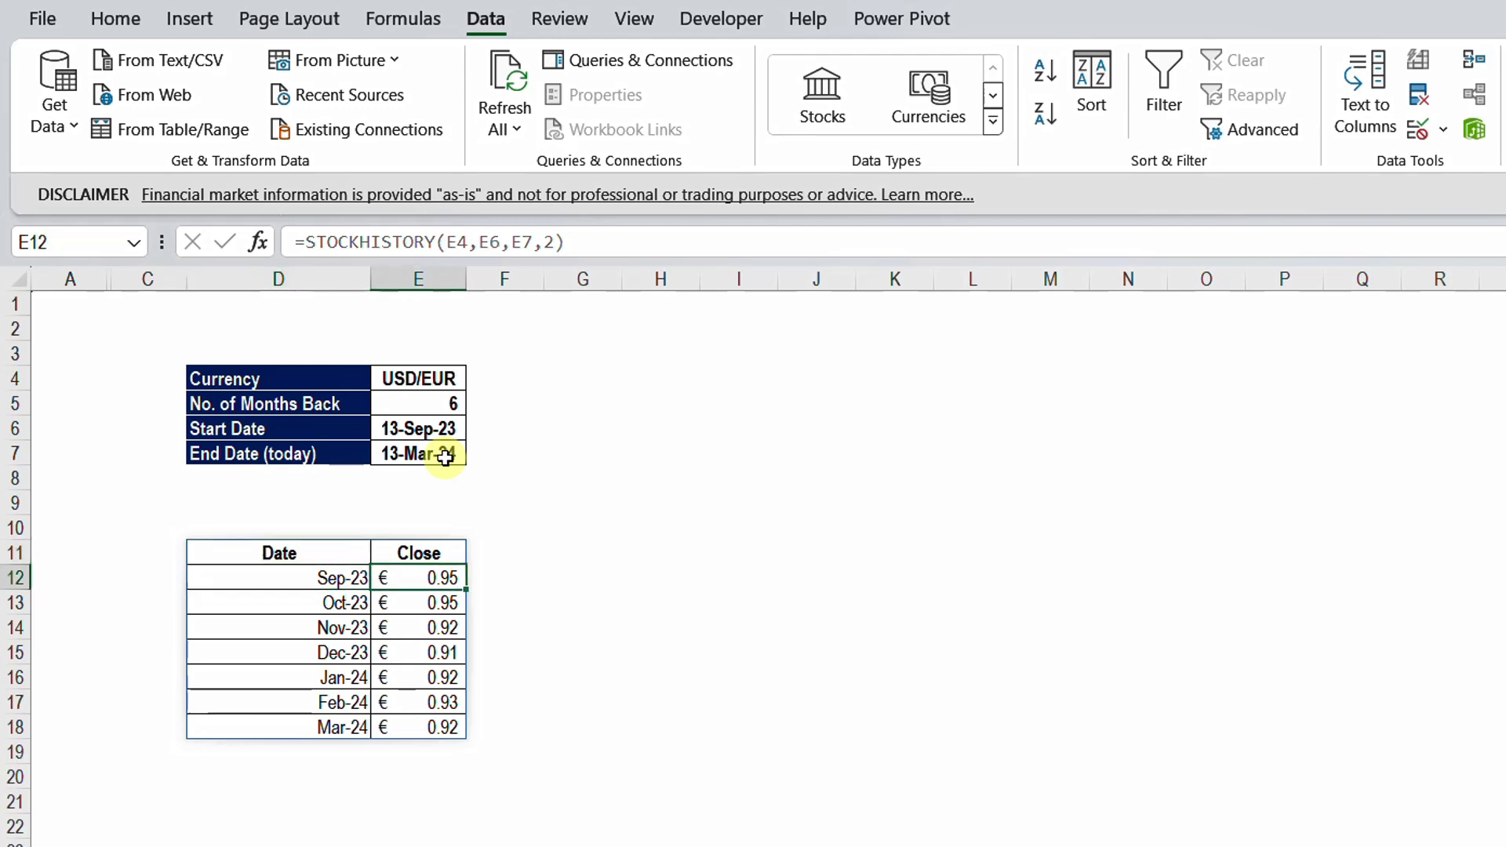
{"action": "key", "text": "Down"}
{"action": "key", "text": "Down"}
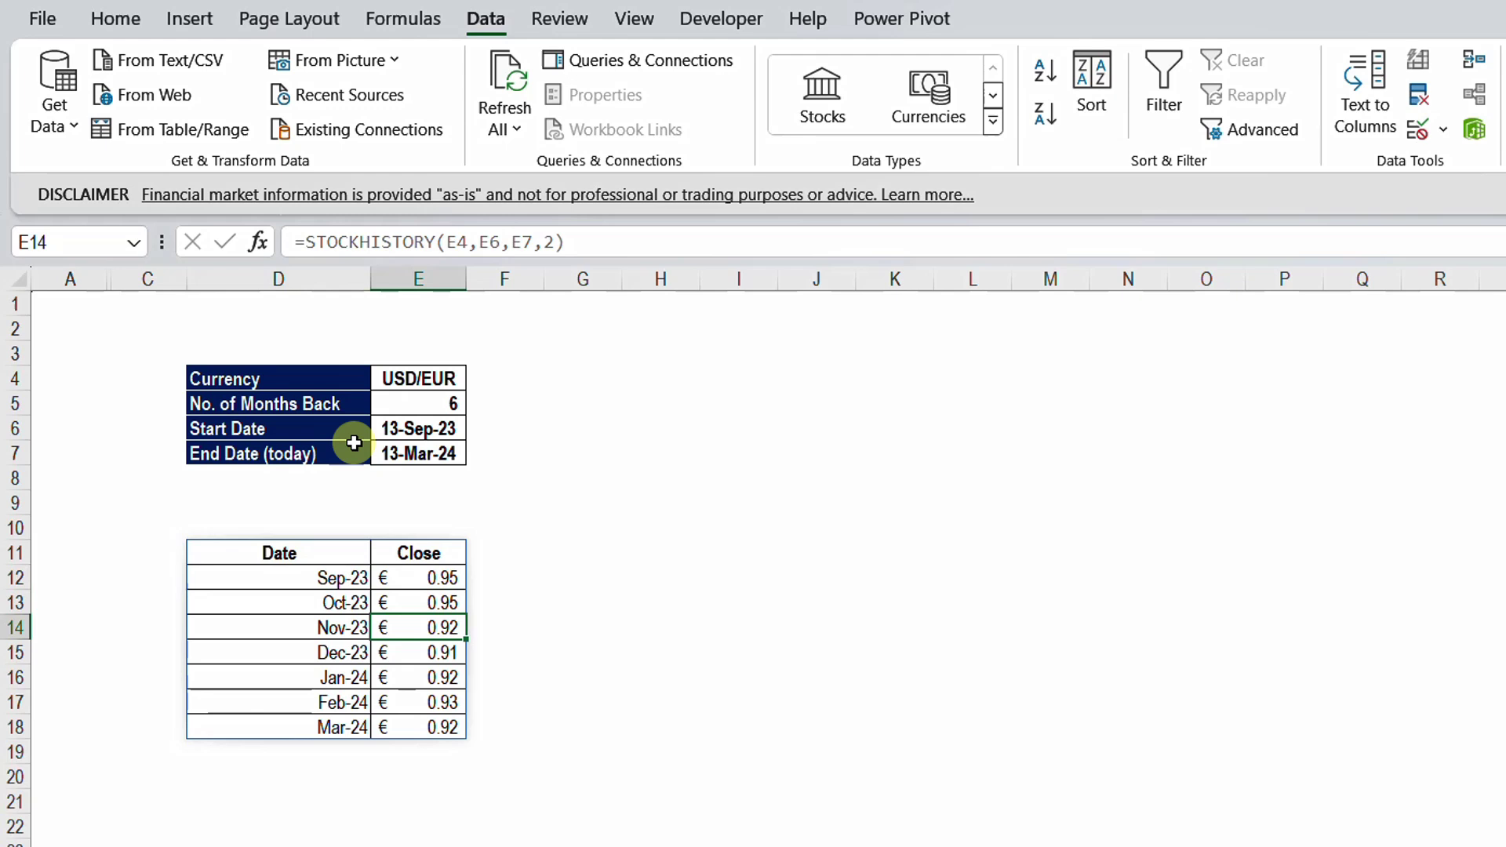
- Switch the Currency to USD/SAR and set months back to 12, starting the table at Mar-23
{"action": "left_click", "coordinate": [444, 379]}
{"action": "left_click", "coordinate": [476, 377]}
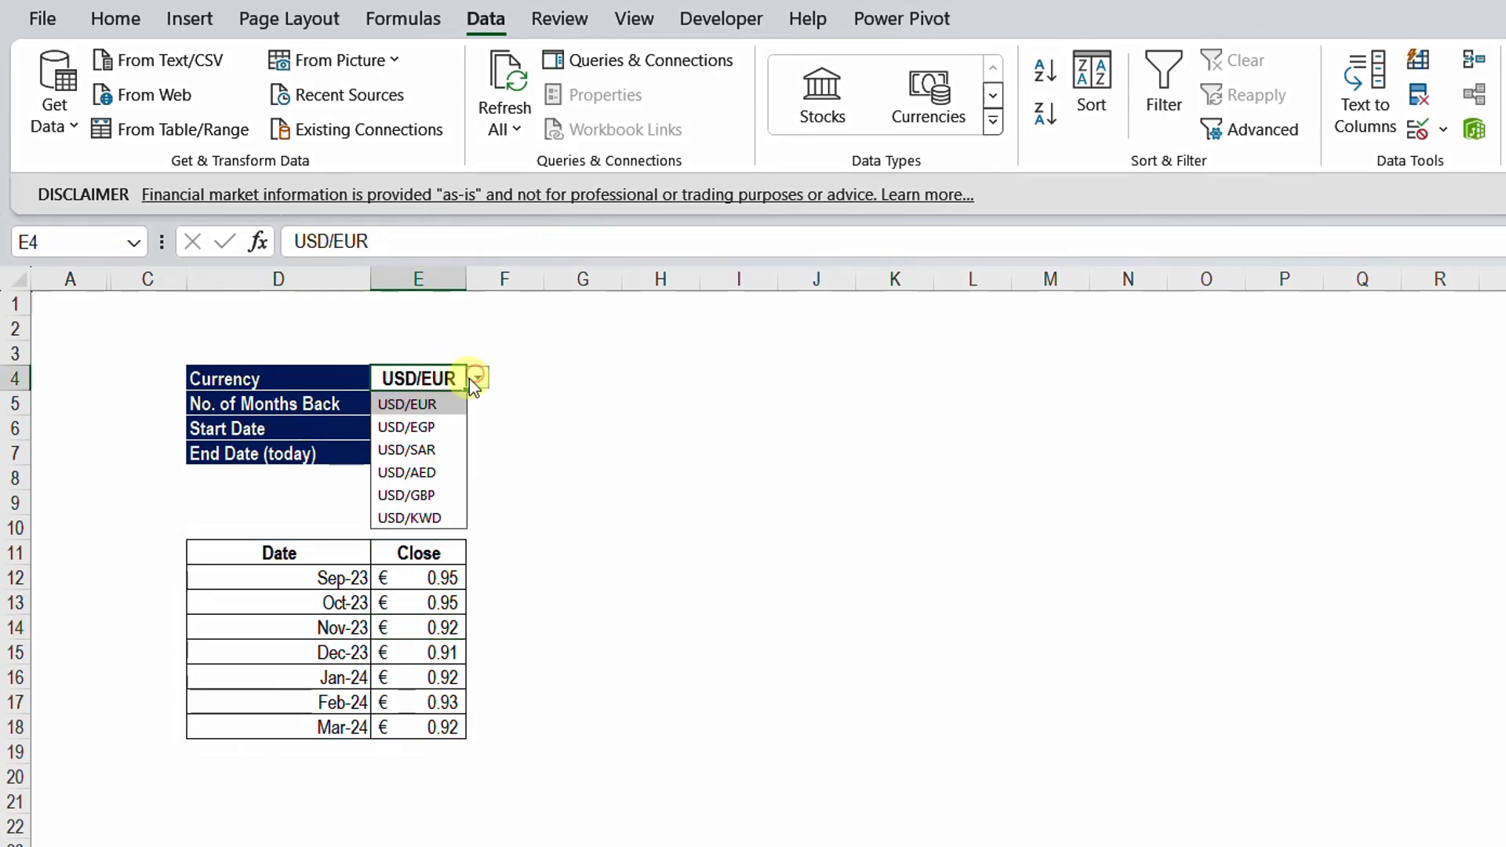
{"action": "left_click", "coordinate": [429, 451]}
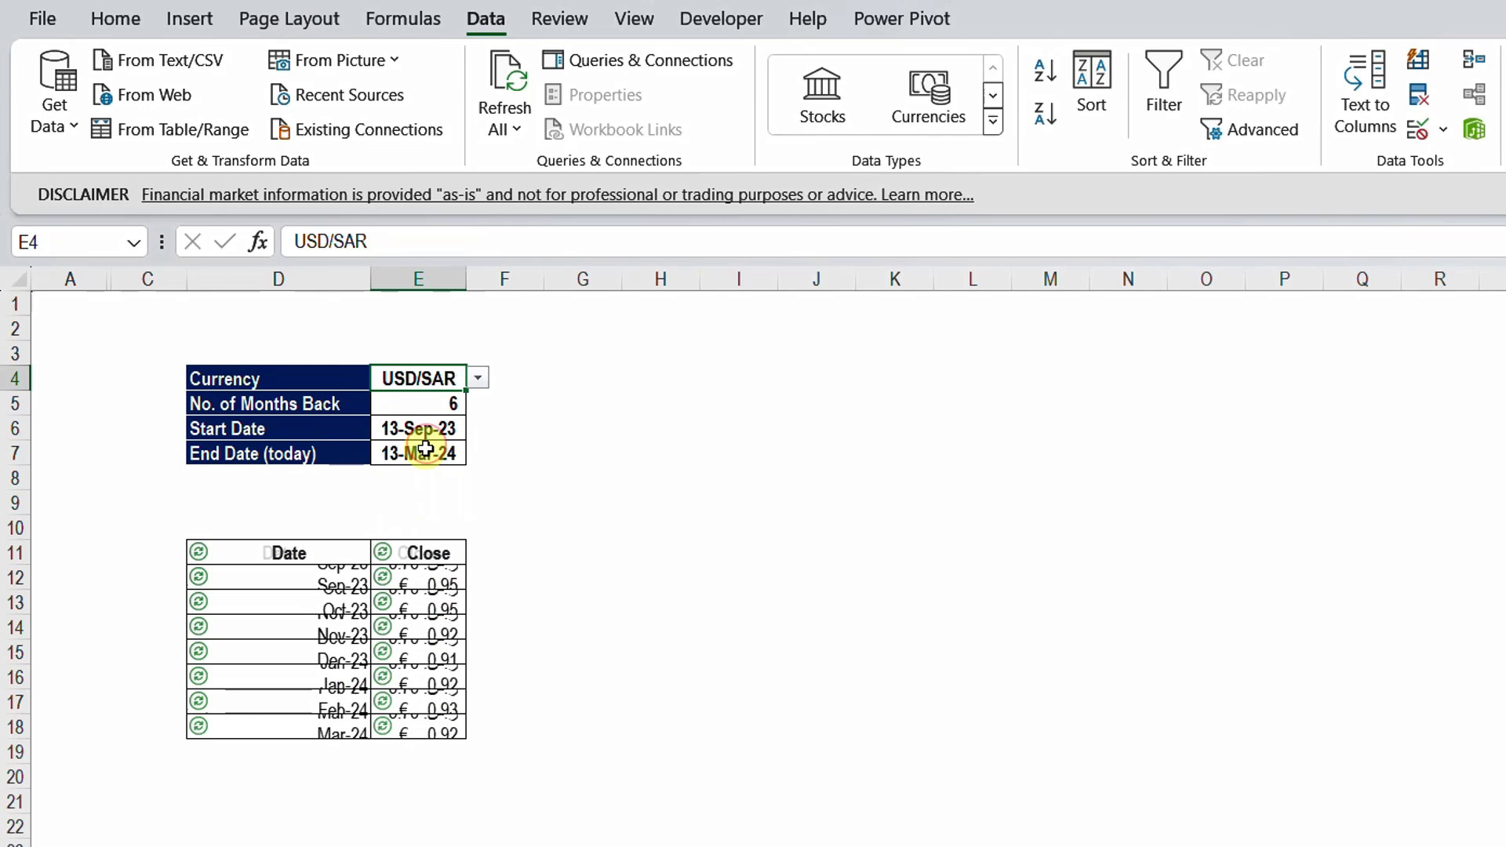
{"action": "left_click", "coordinate": [448, 404]}
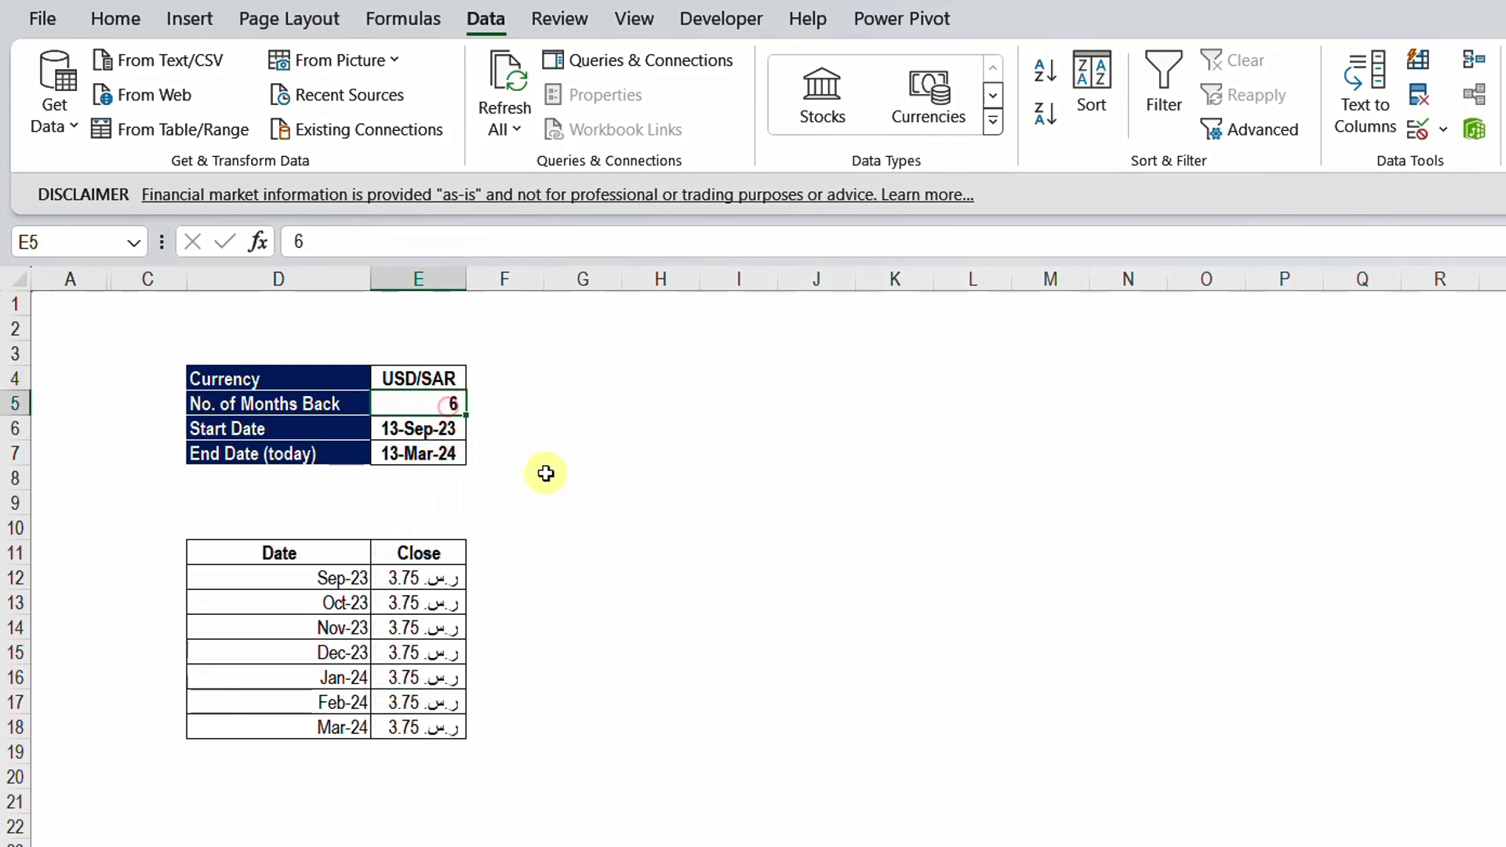
{"action": "type", "text": "12"}
{"action": "key", "text": "Return"}
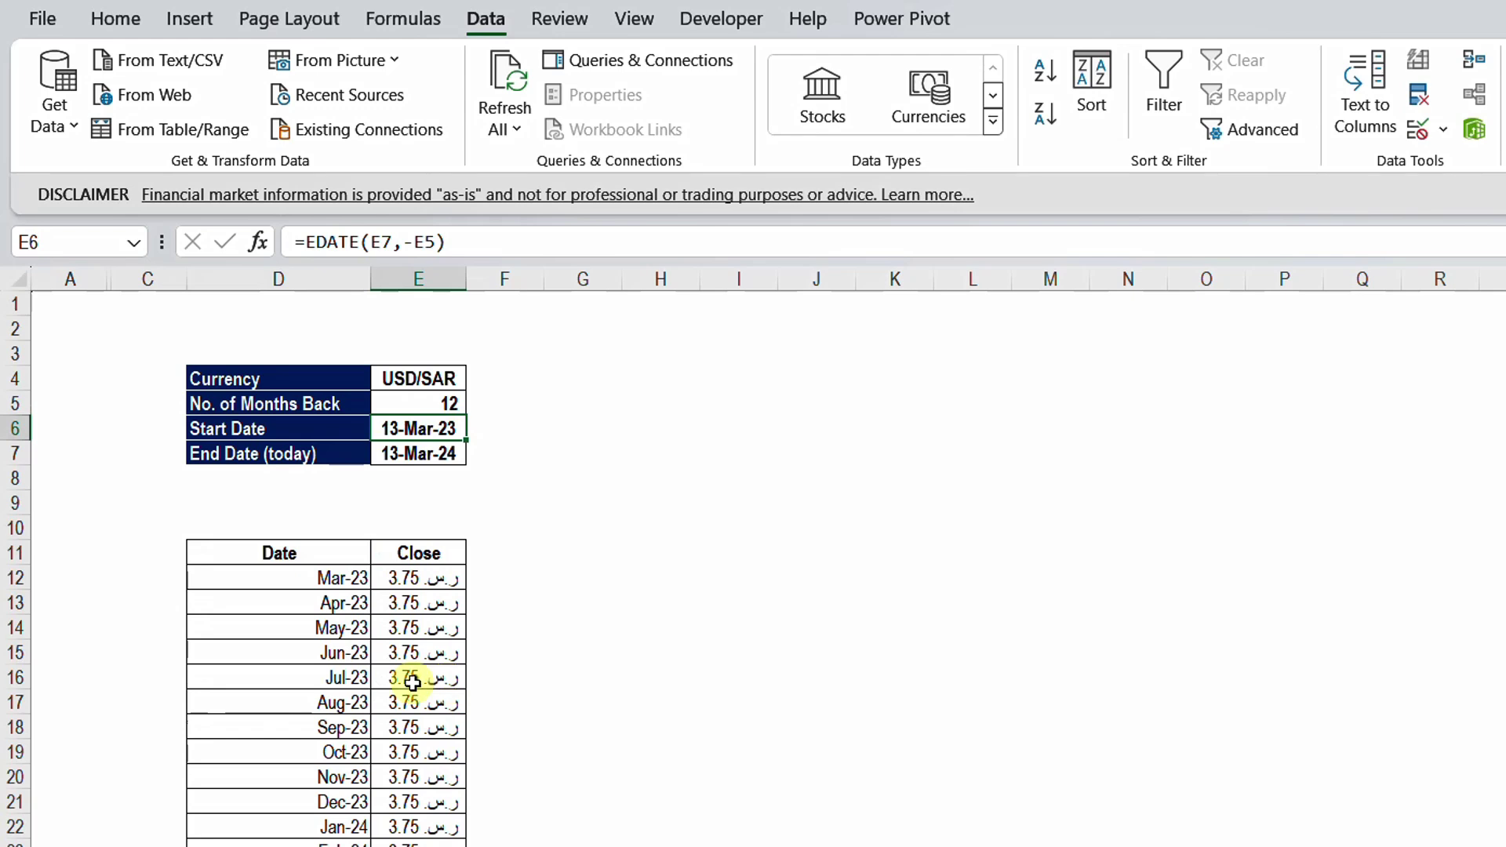
- Insert a 2-D line chart of the Date/Close table and place it beside the table
{"action": "left_click_drag", "start_coordinate": [294, 549], "coordinate": [434, 843]}
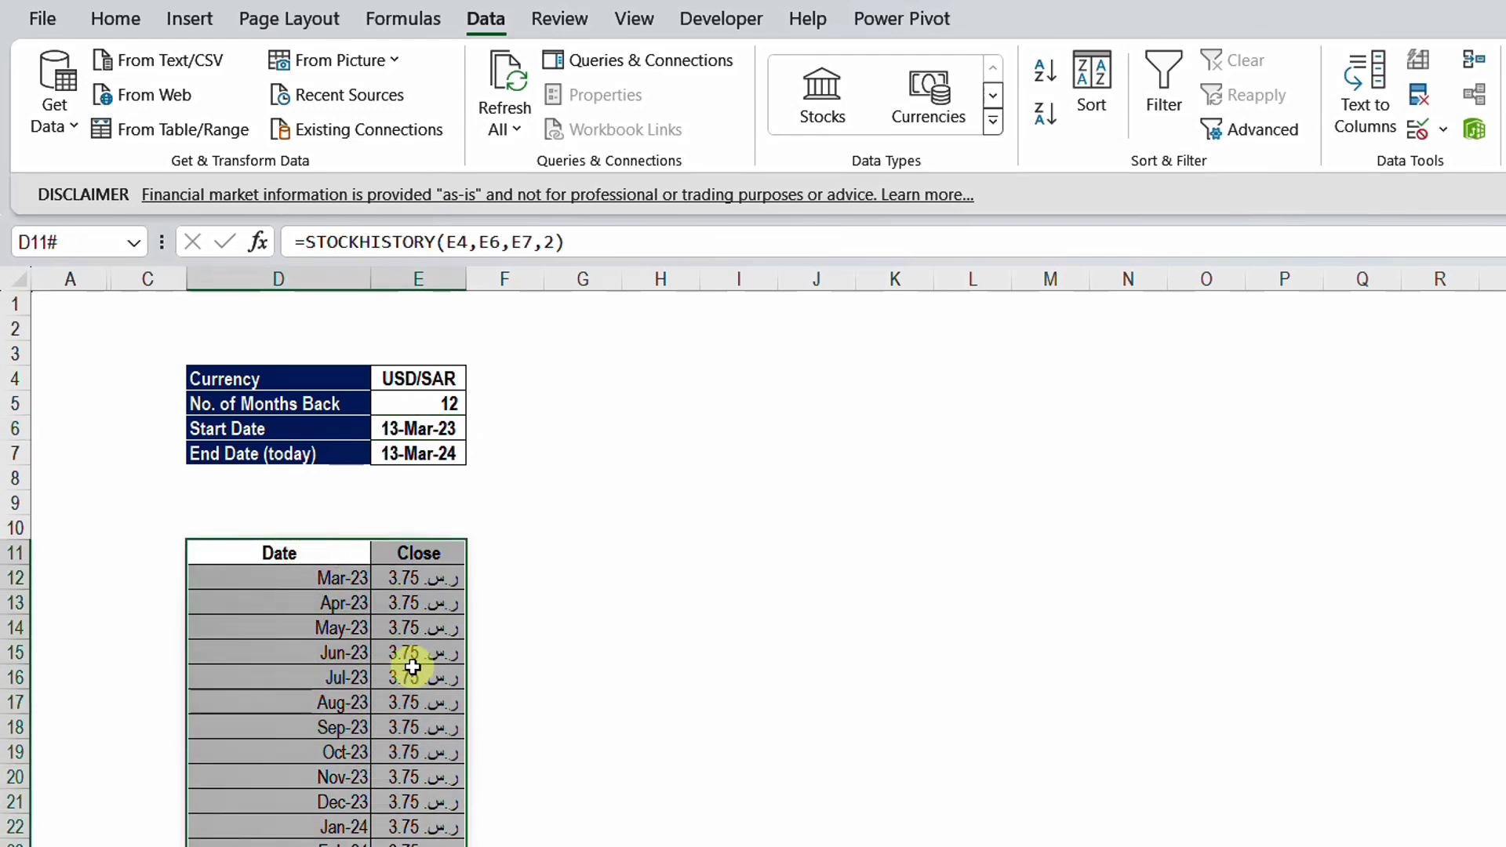
{"action": "left_click", "coordinate": [190, 19]}
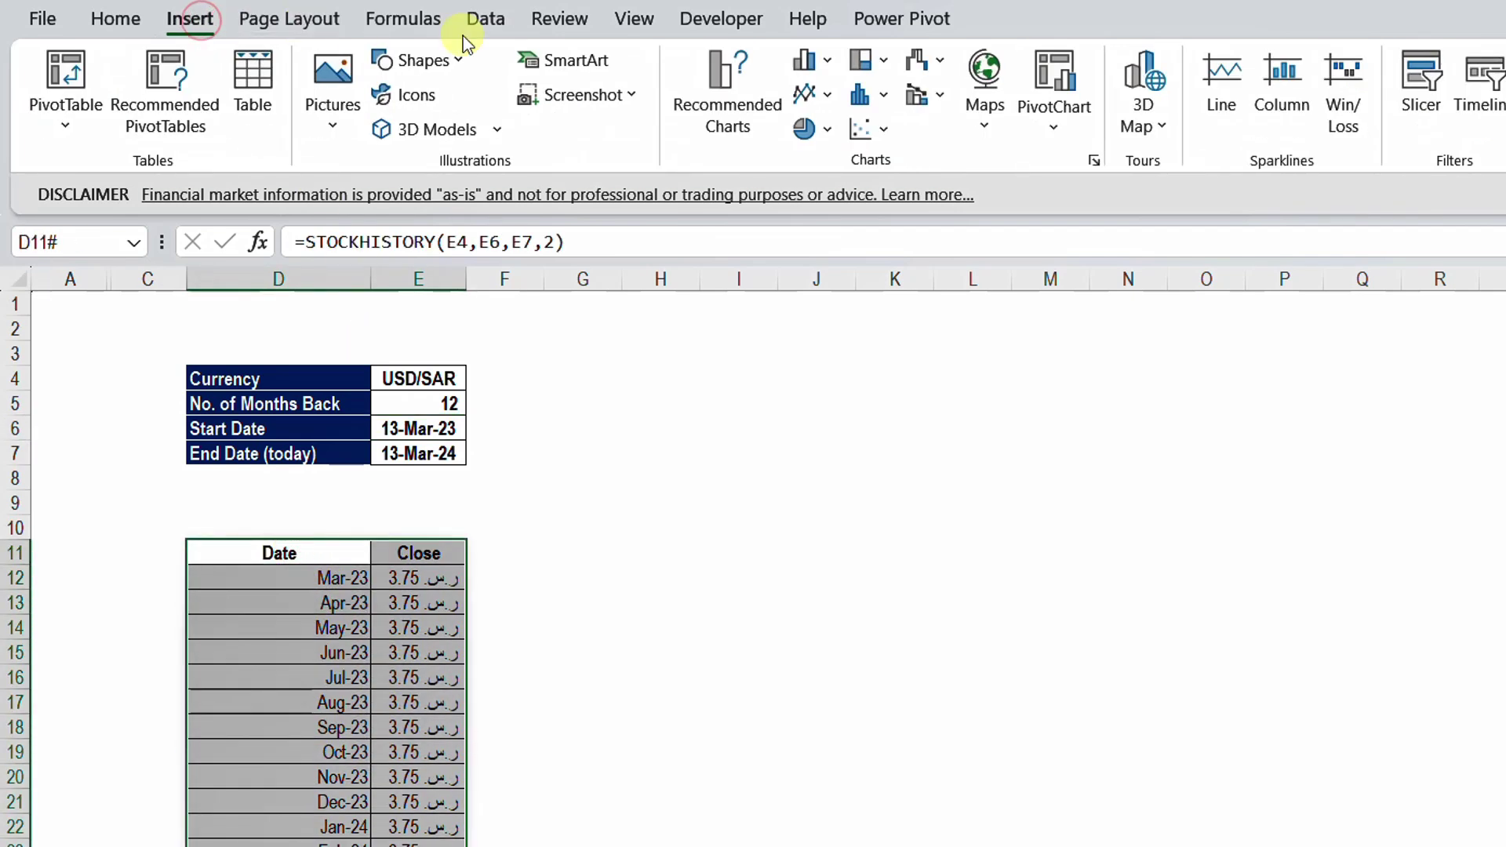
{"action": "left_click", "coordinate": [810, 94]}
{"action": "left_click", "coordinate": [817, 182]}
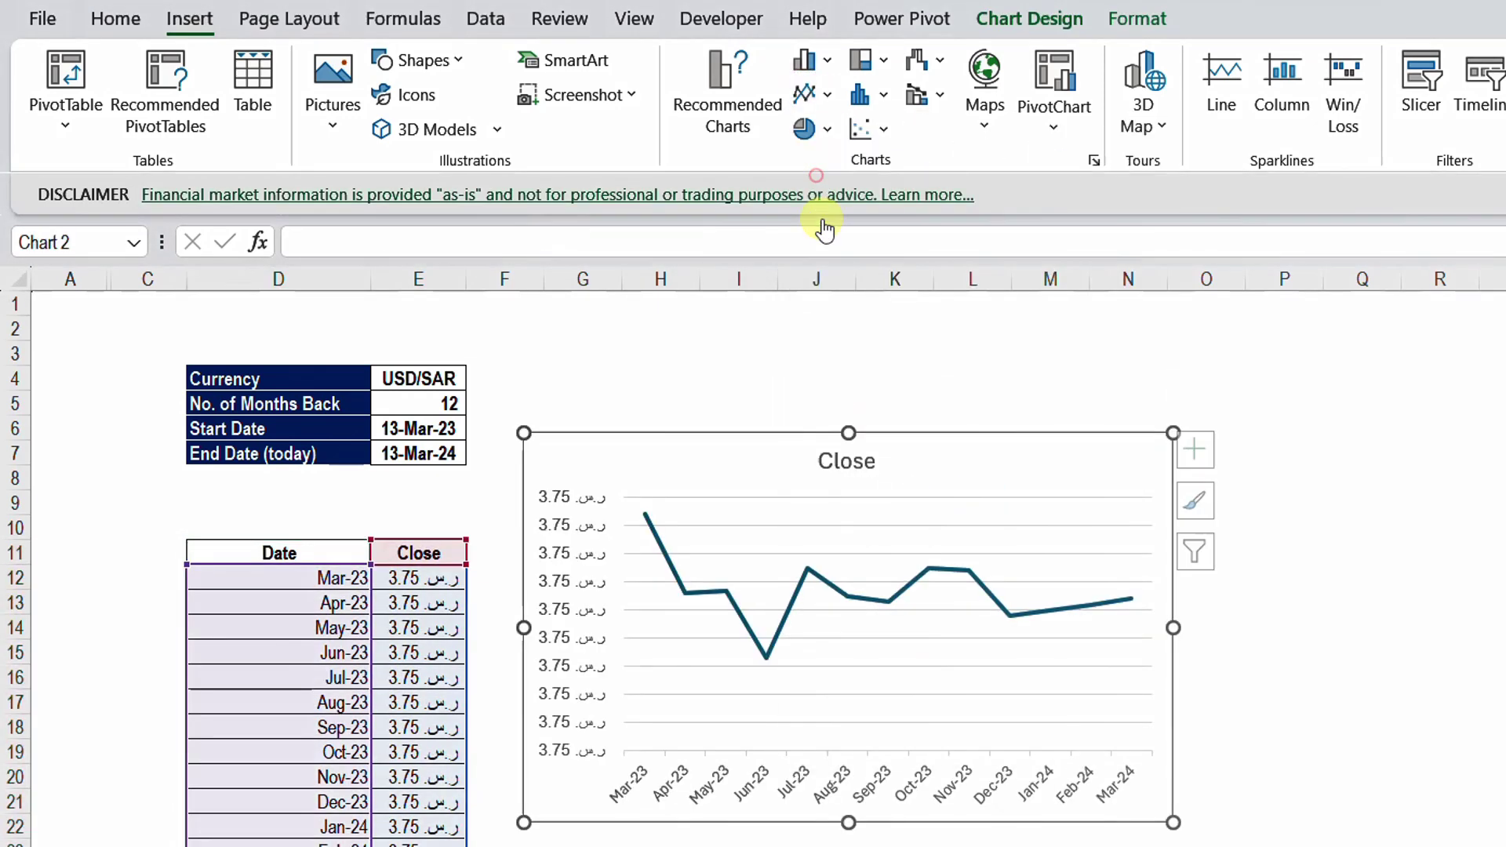
{"action": "left_click_drag", "start_coordinate": [817, 440], "coordinate": [1048, 541]}
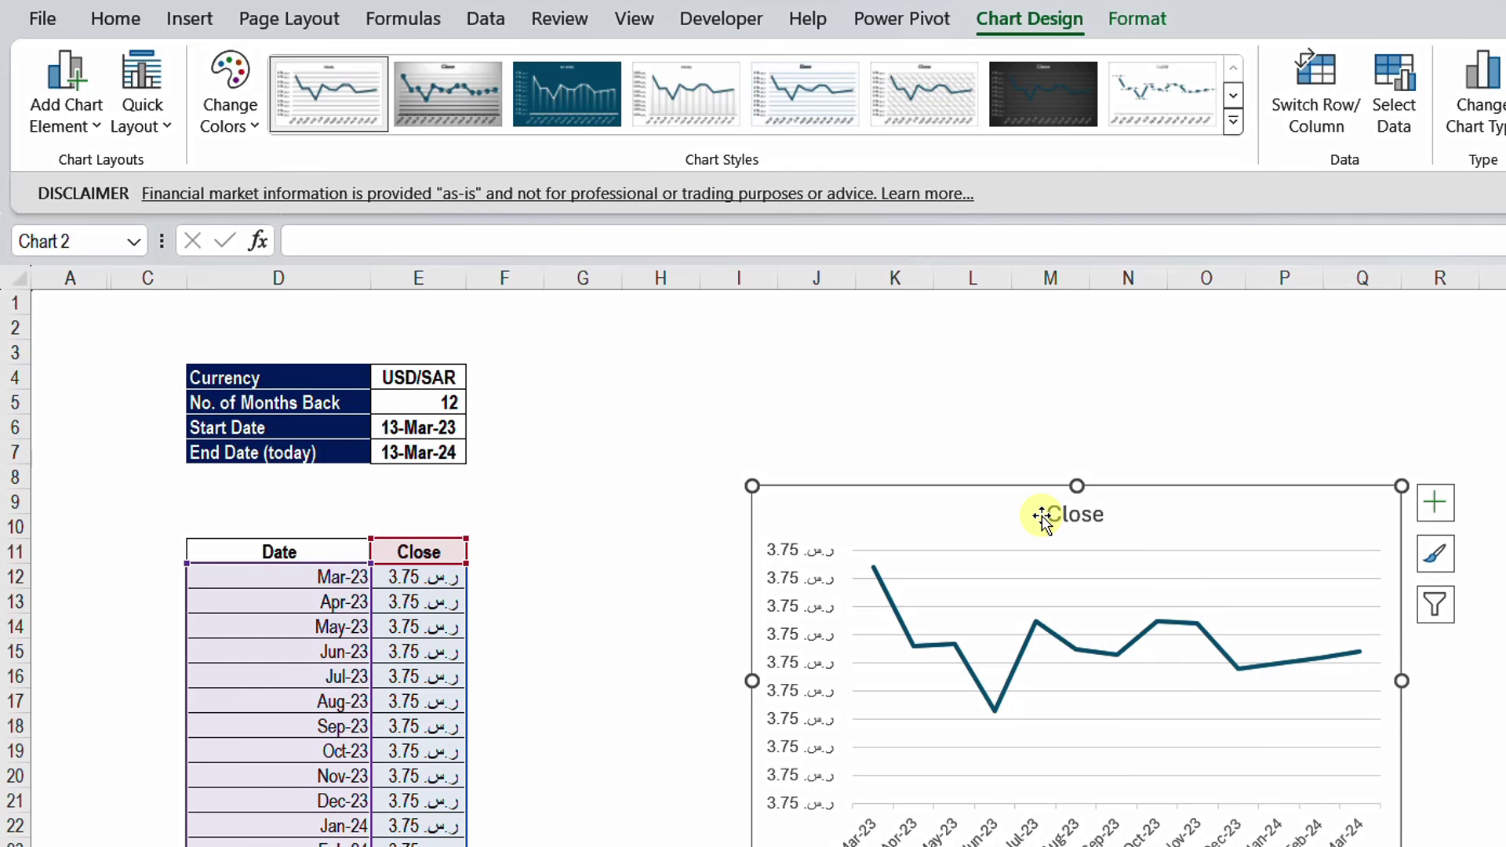
- Link the chart title to cell E4 with =E4 so it reads USD/SAR
{"action": "left_click", "coordinate": [1084, 519]}
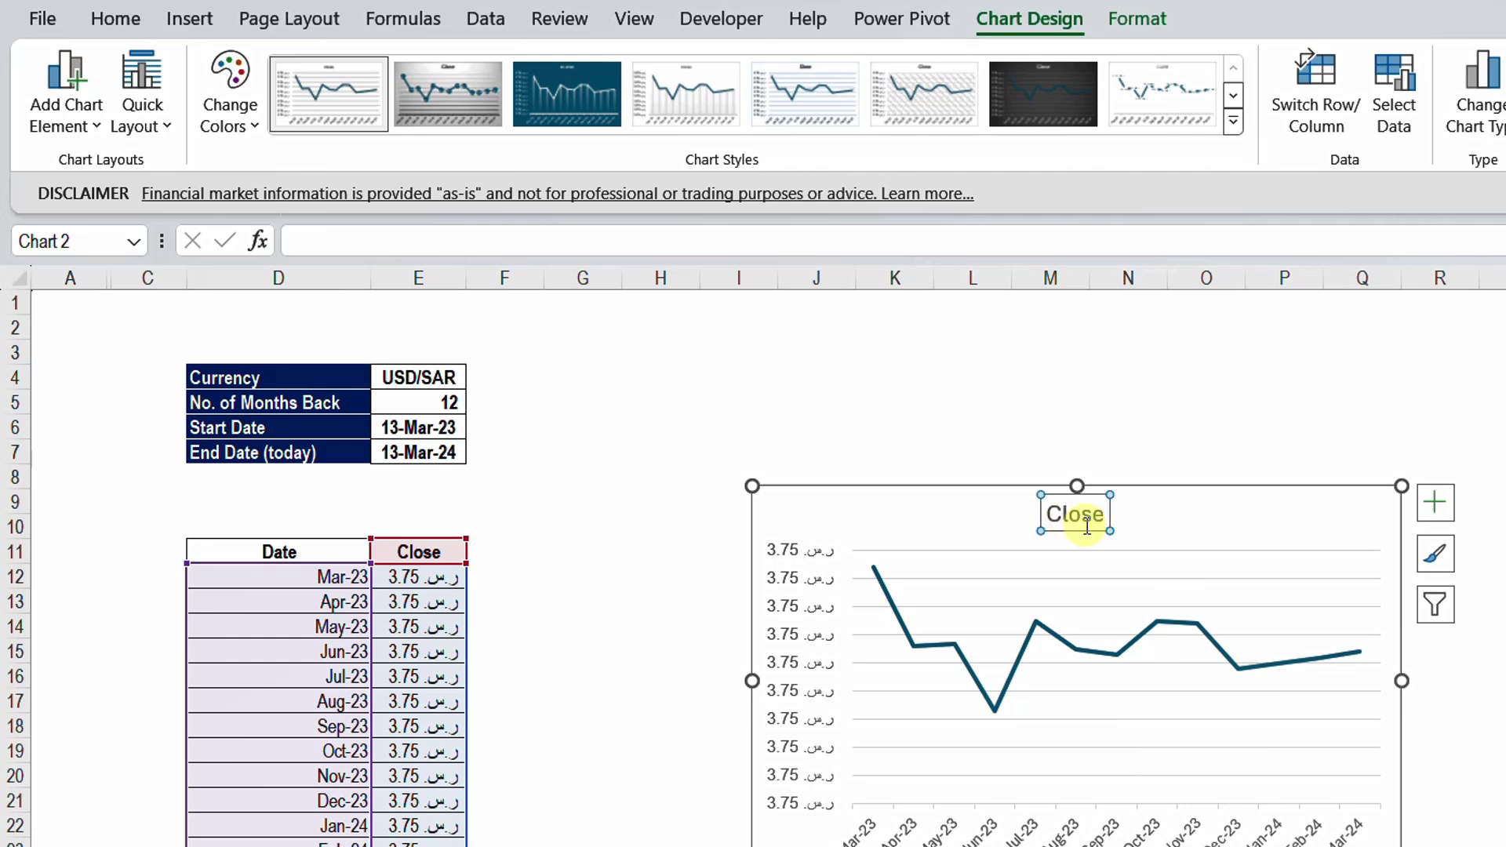
{"action": "left_click", "coordinate": [361, 244]}
{"action": "type", "text": "="}
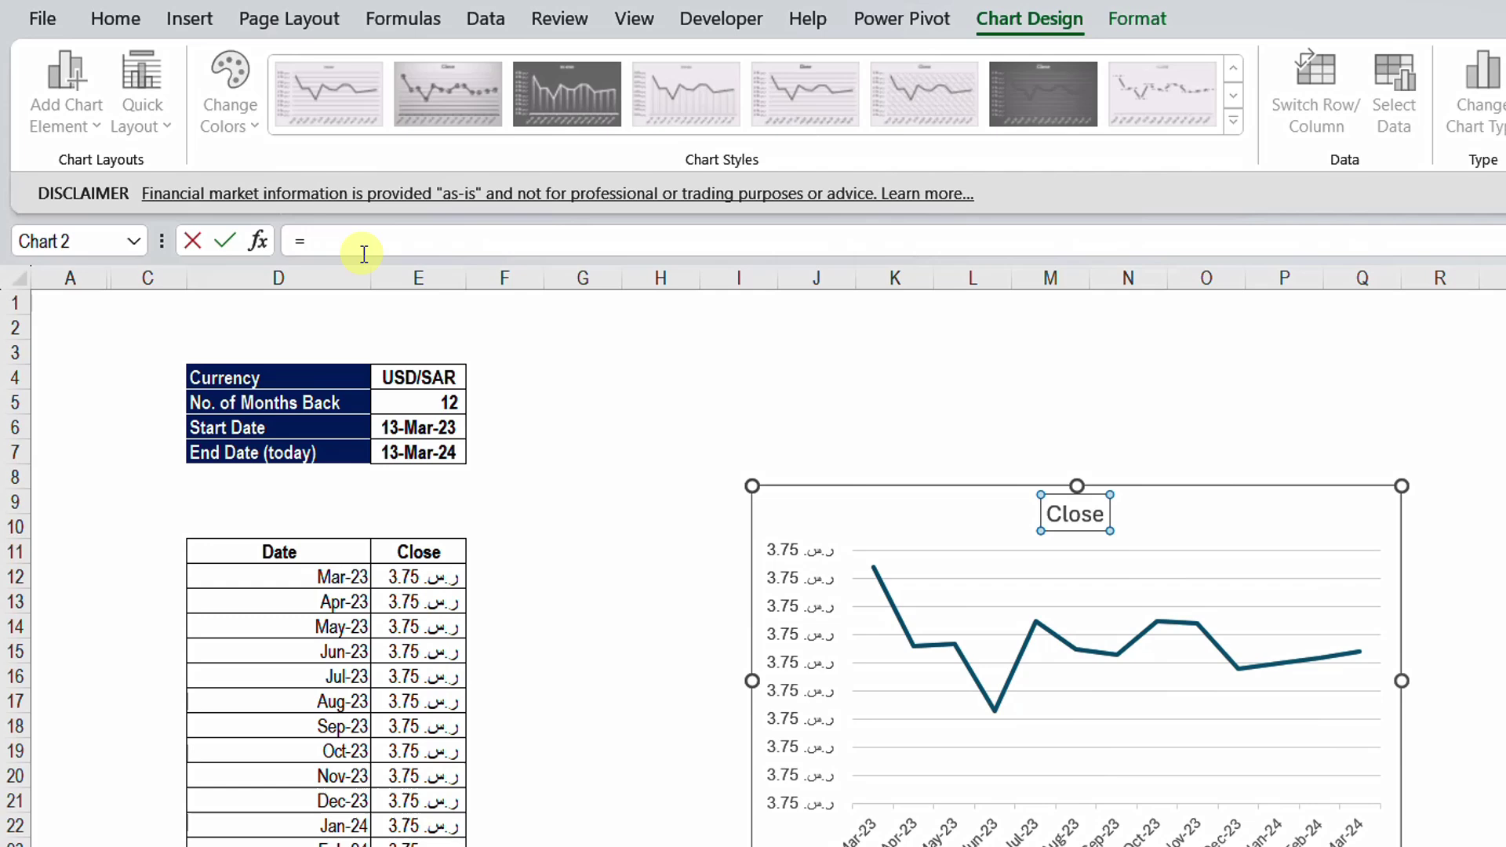
{"action": "left_click", "coordinate": [391, 377]}
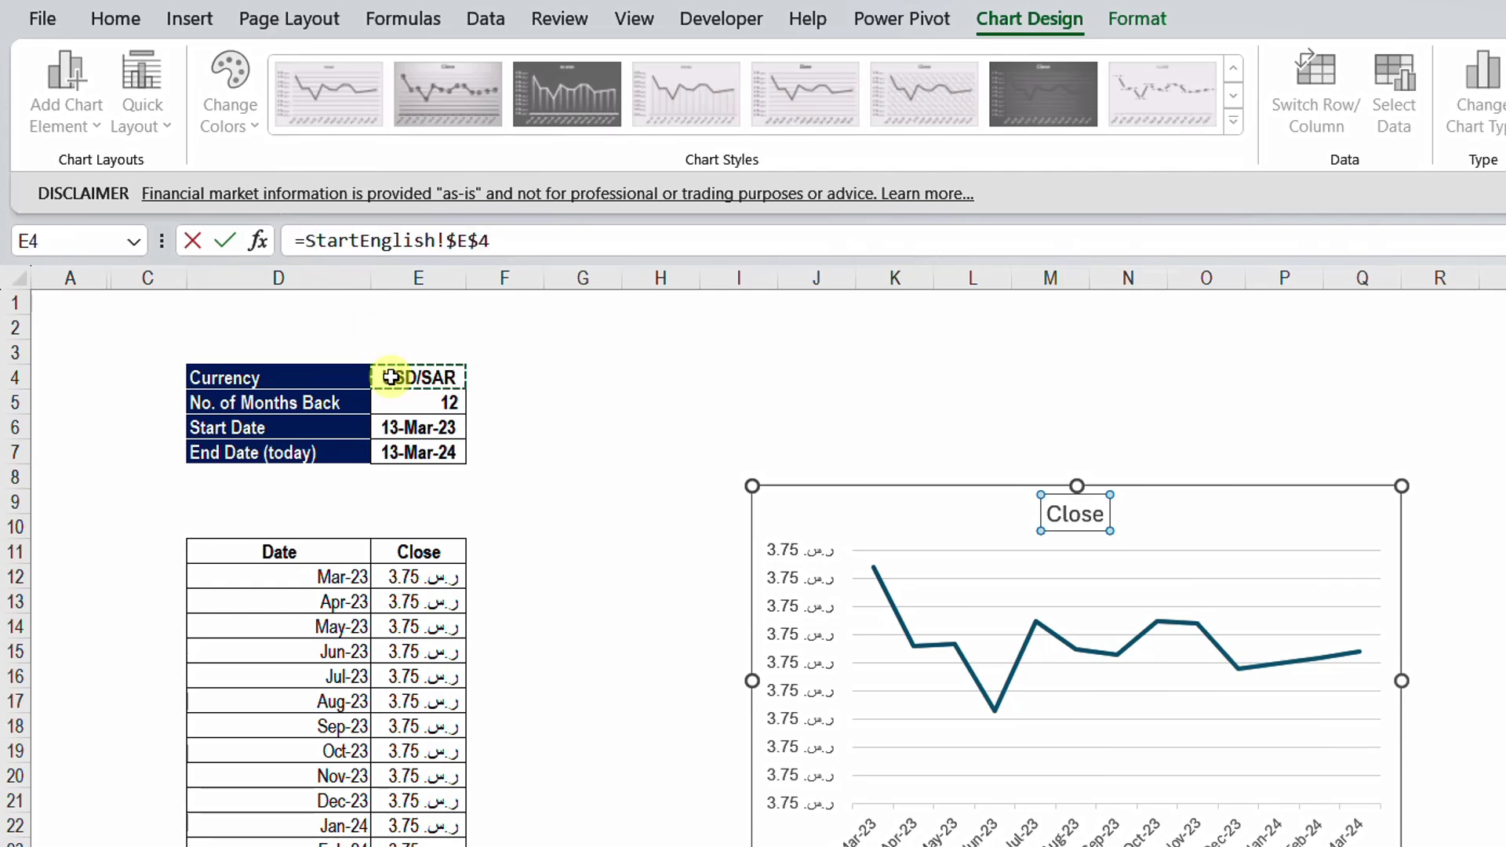
{"action": "key", "text": "Return"}
{"action": "left_click", "coordinate": [433, 380]}
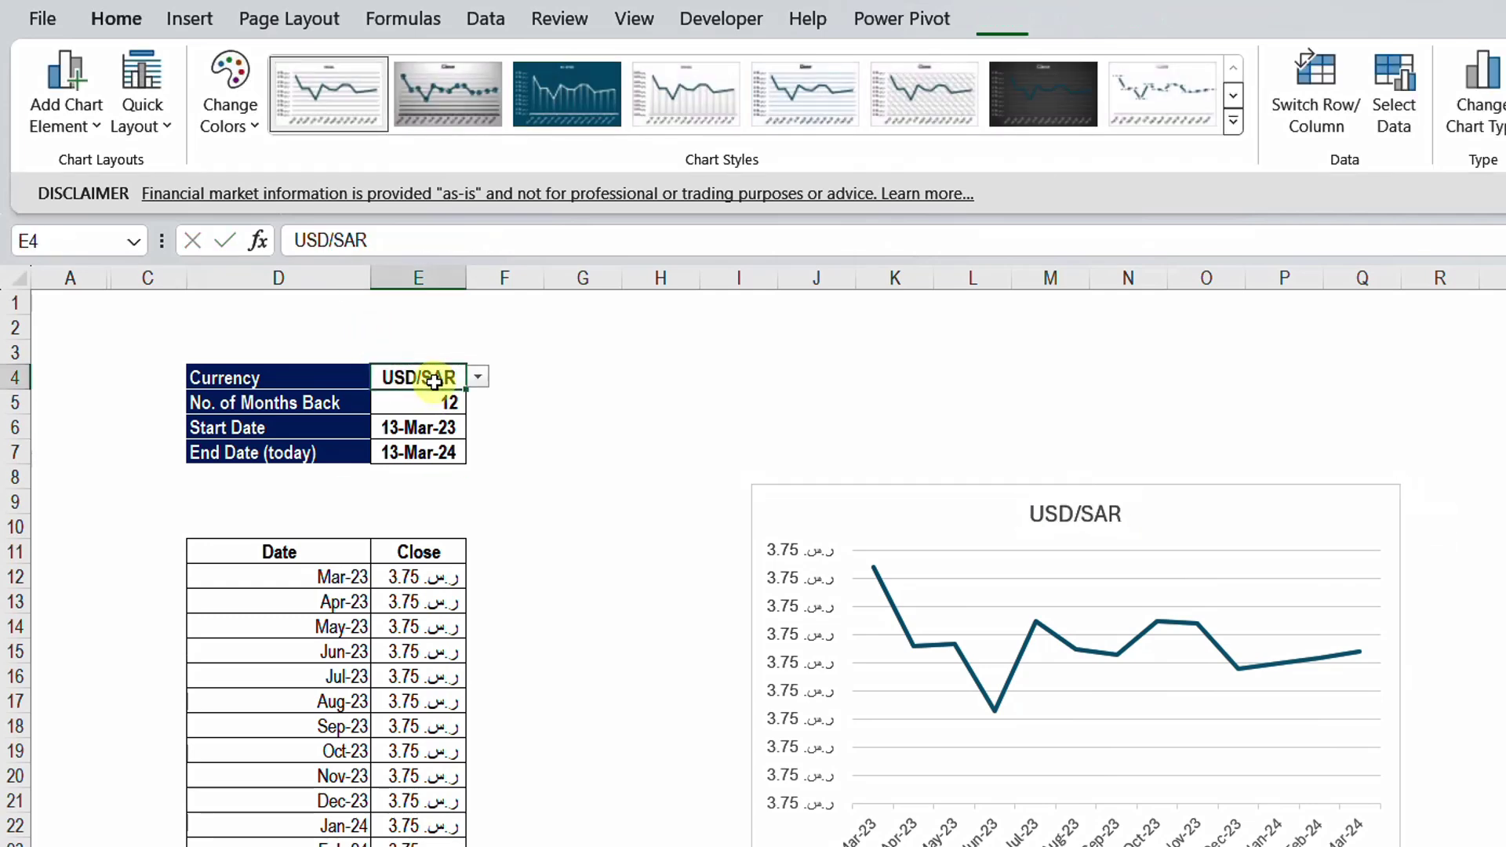
- Choose USD/EGP in E4, refreshing closes to around 30.85 and retitling the chart USD/EGP
{"action": "left_click", "coordinate": [475, 378]}
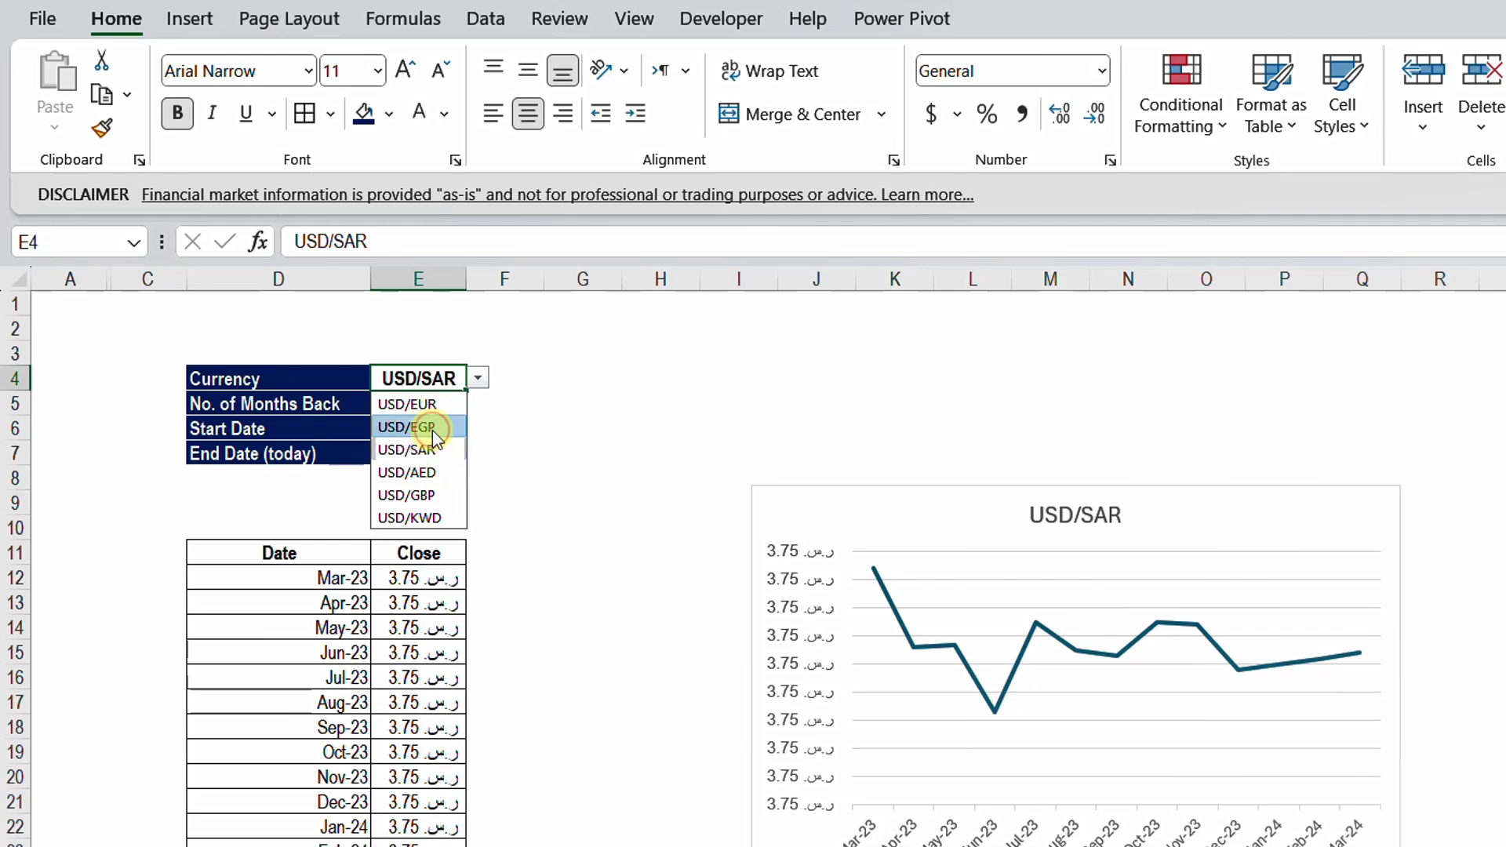
{"action": "left_click", "coordinate": [431, 427]}
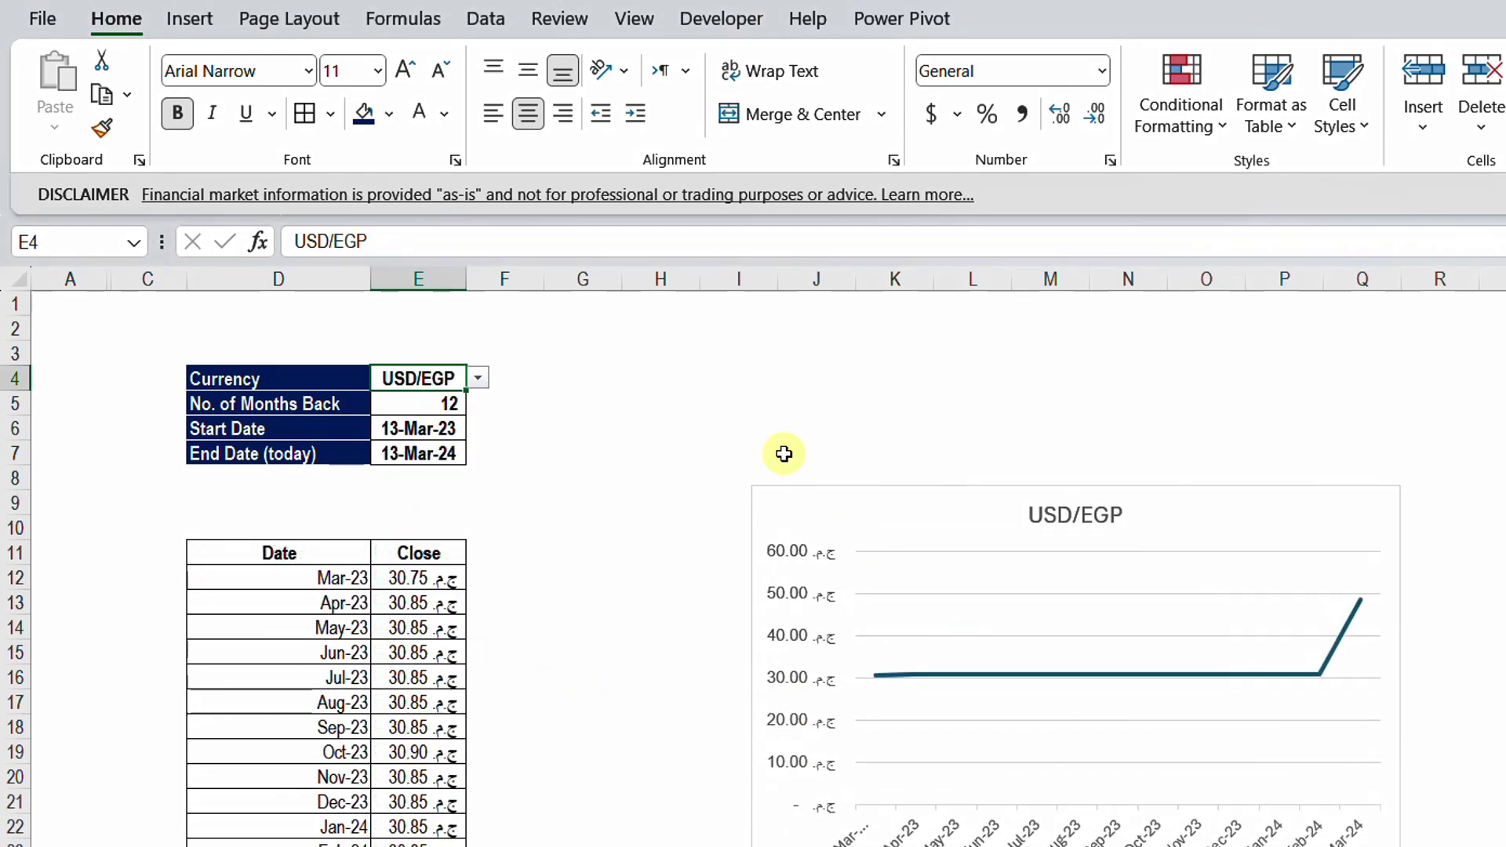